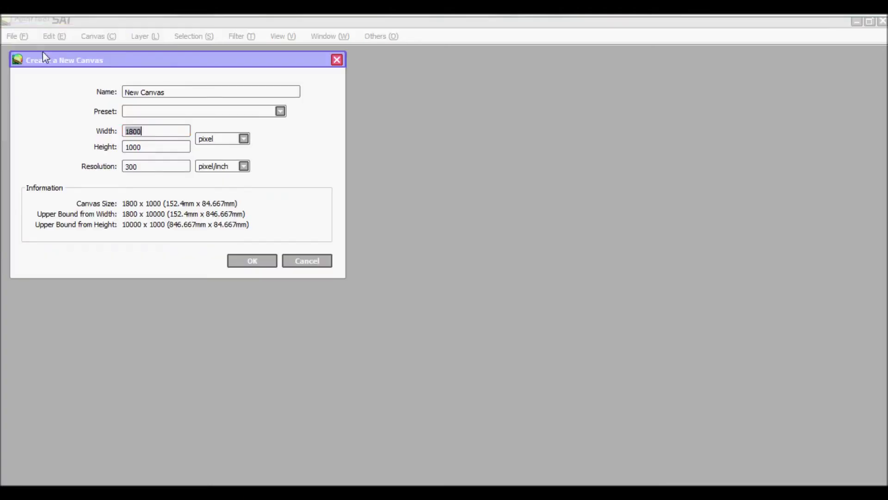
Create a new canvas 1178 pixels high and slightly wider than tall, at a resolution of 300 pixels/inch.
type("337")
key("Tab")
type("1178")
left_click(252, 260)
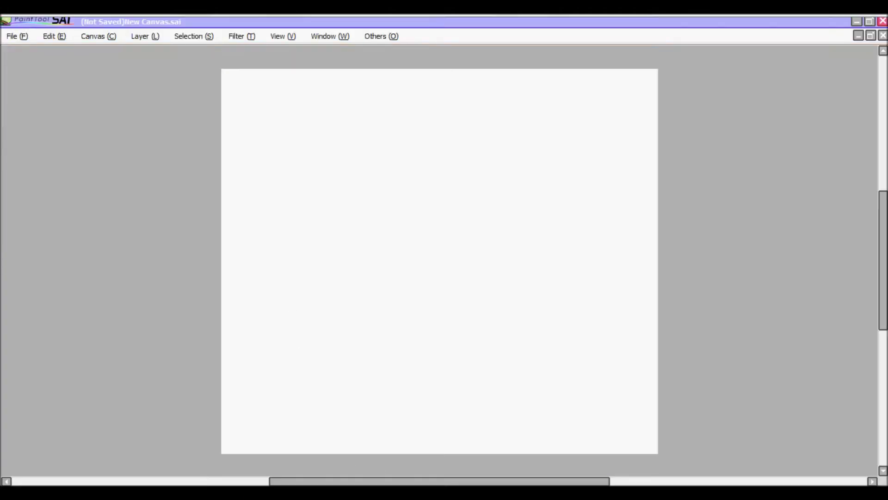
Write the Notepad note "I use a resolution of 300 because thats like.. magazineweuifhjynigrl wtf lolol" on two lines.
type("I use a resolution of ")
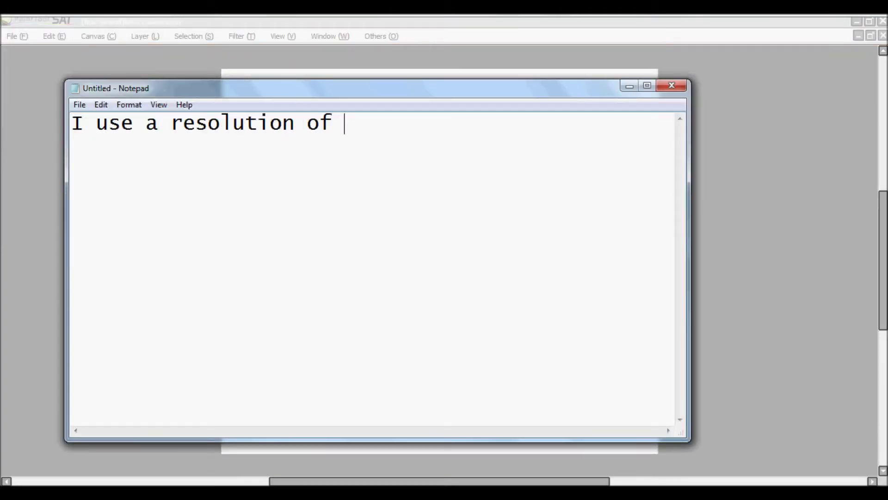
type("300 because")
key("Return")
type("thats like.. magazine wuality")
key("BackSpace")
key("BackSpace")
key("BackSpace")
key("BackSpace")
key("BackSpace")
key("BackSpace")
key("BackSpace")
key("BackSpace")
type("weuifhjynigrl wtf lolol")
Add the line "magazine quality is good k" to the note, below a blank line.
key("Return")
key("Return")
type("magazine quality is good k")
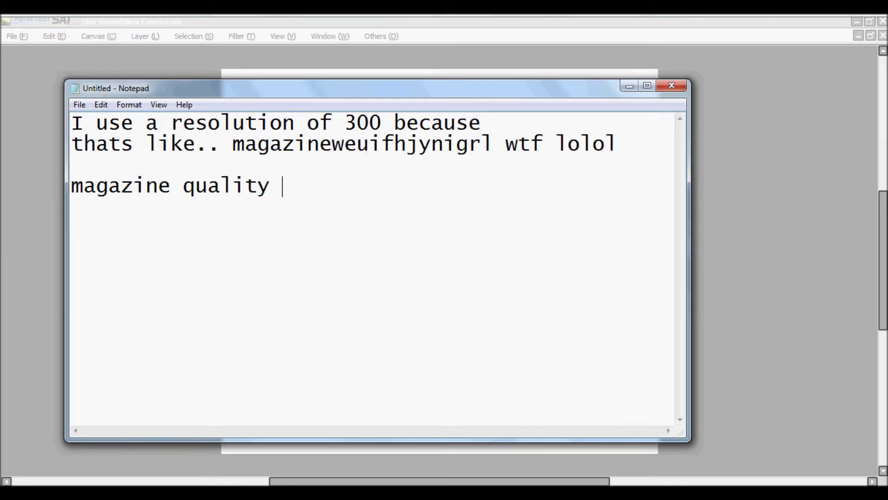
Return to PaintTool SAI, show its hidden tool and layer panels, and set the drawing colour to bright red.
key("ctrl+a")
left_click(279, 19)
key("Tab")
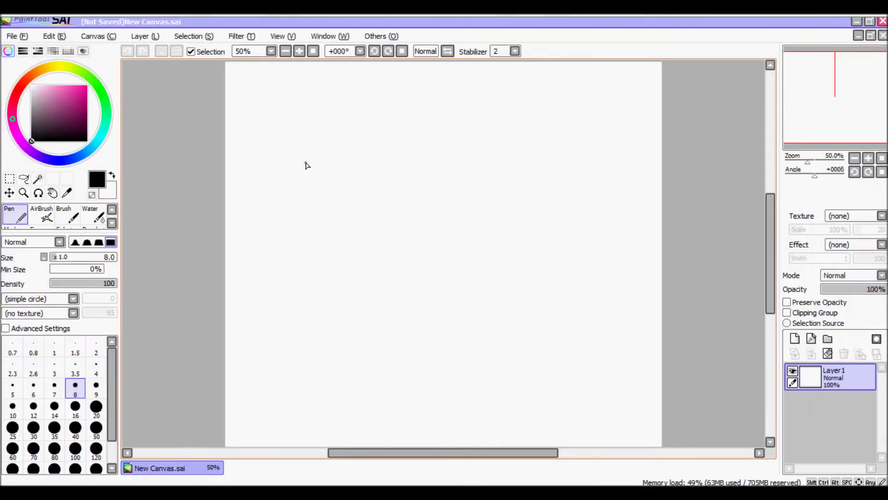
left_click(17, 91)
left_click(86, 86)
Replace the Notepad note with "unlike other paint programs that have layers, it usually say '' background '' as the first layer.".
right_click(343, 493)
left_click(343, 493)
type("unlike other paint programs that have layers, it would")
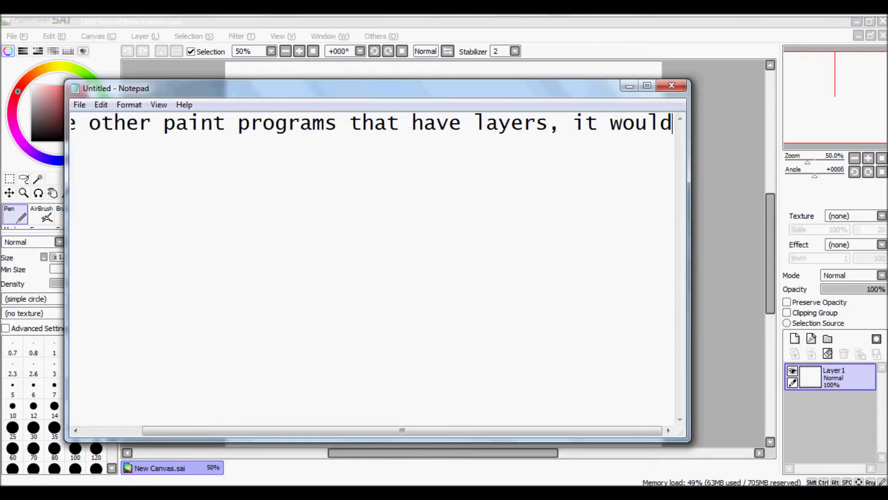
key("BackSpace")
key("BackSpace")
key("BackSpace")
key("BackSpace")
key("BackSpace")
key("Return")
type("usually say \" background \" as the first laye")
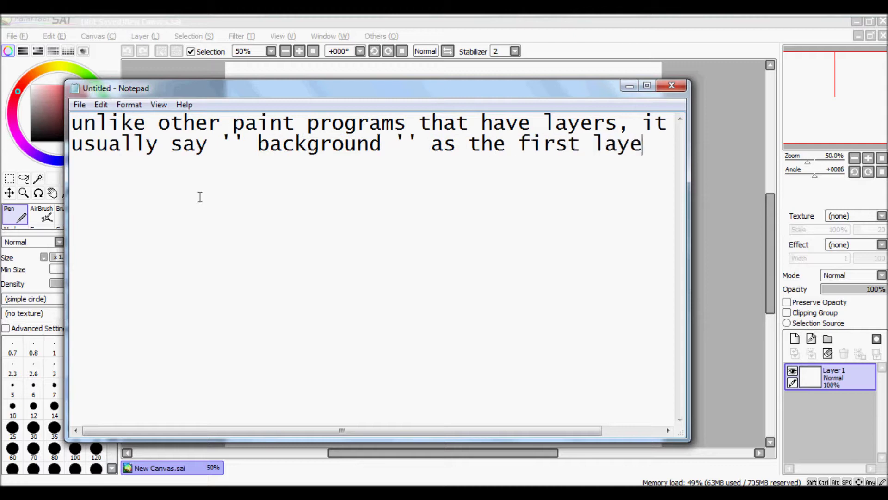
type("r.")
Add "On Sai, it doesnt. So you can just start drawing right away!Get in the habbit of naming your layers too." to the note.
key("Return")
type("On Sai, it doesnt. So you can just start")
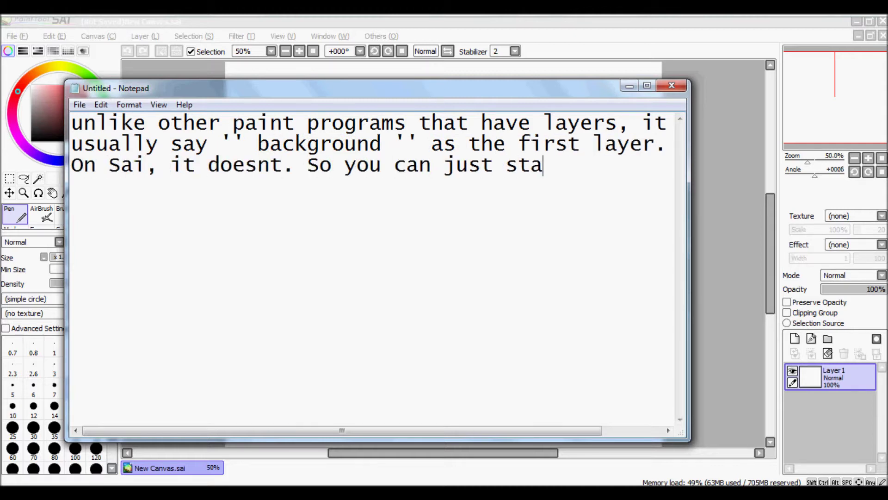
key("Return")
type("drawing right away!Get in the hab")
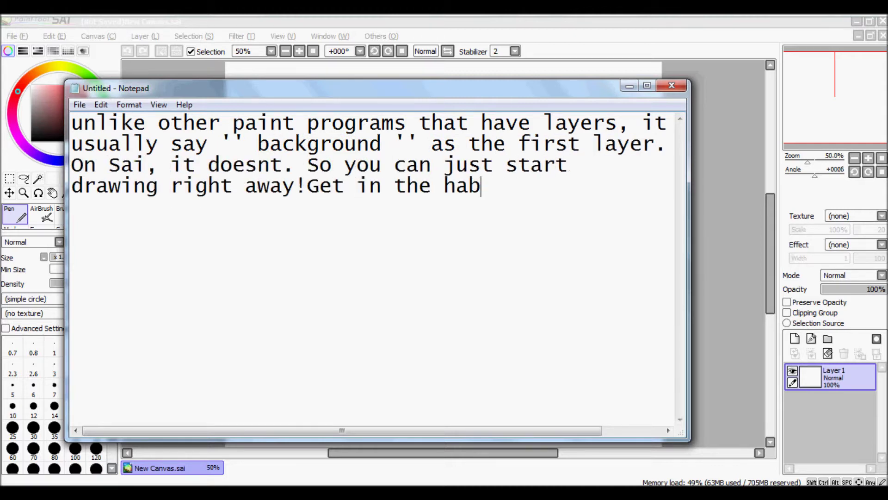
type("bit of naming your")
key("Return")
type("layers too.")
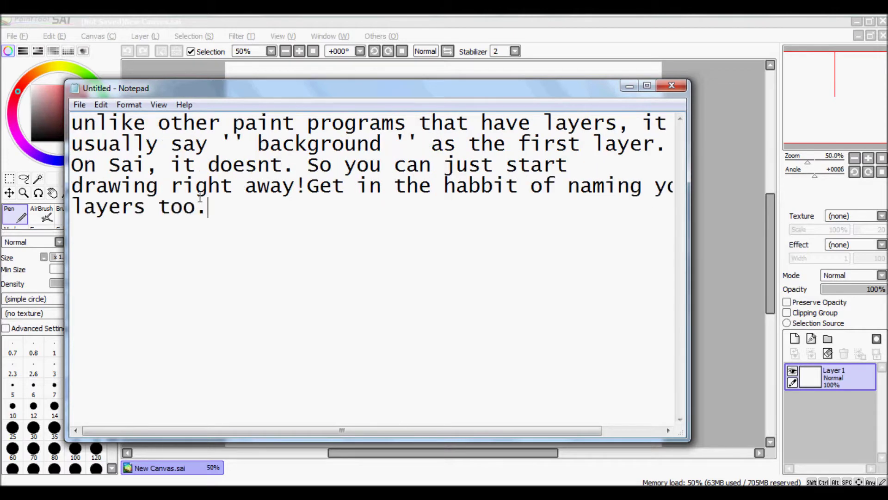
Continue the note with "You can/will lose track of your layers. Its a good thing to do (naming them".
type(" You can/will lose track of y")
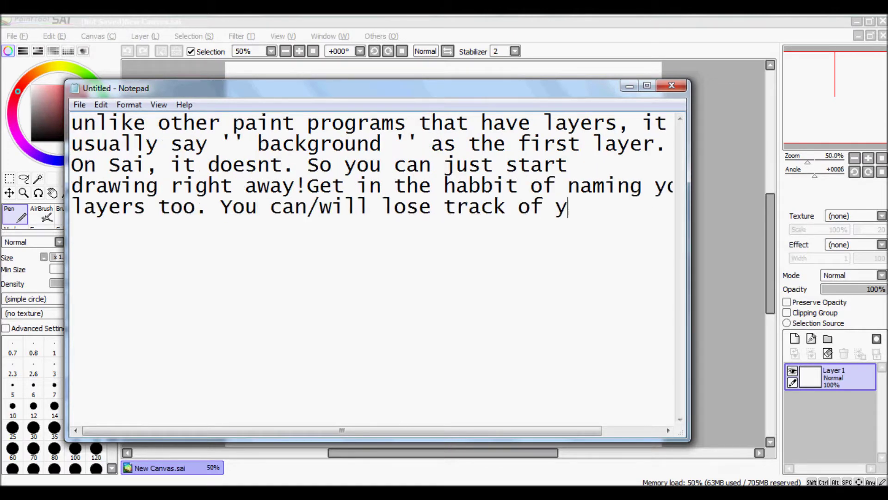
type("our")
key("Return")
type("layers. Its a good thing to do (naming them")
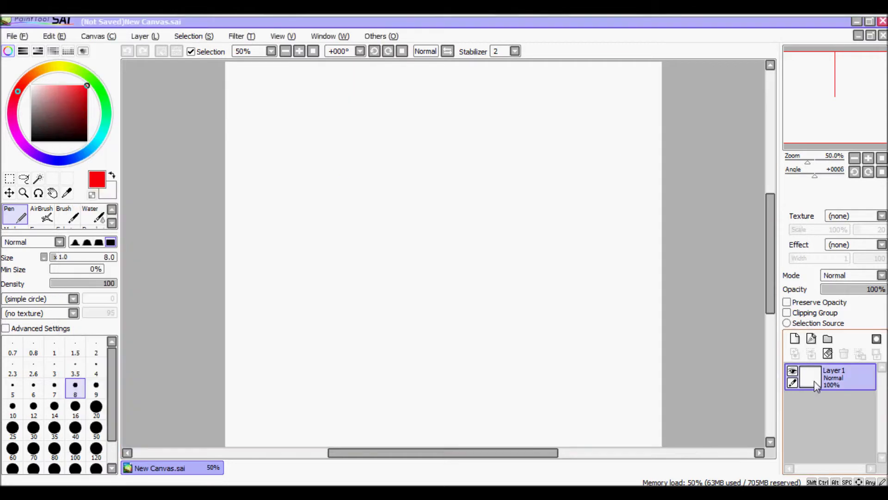
Rename the canvas's only layer as "Sketch!" in PaintTool SAI.
type("Sketch!")
left_click(490, 234)
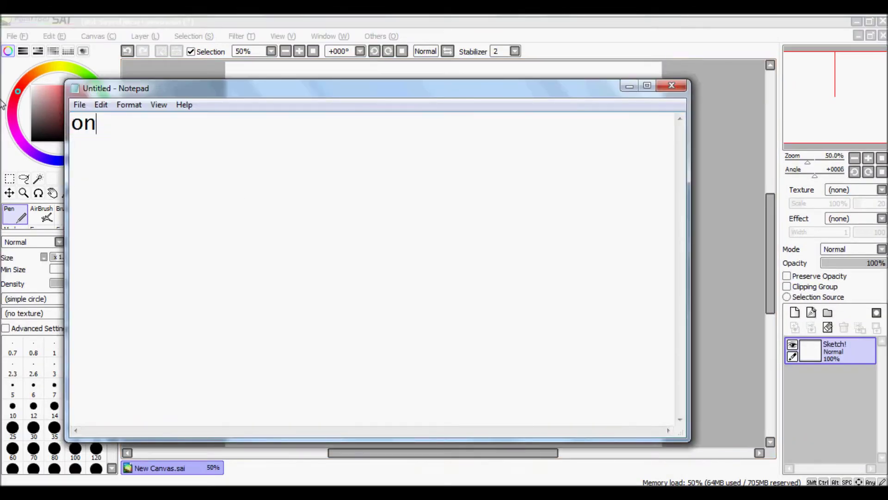
Write the Notepad note "on your first layer, id recommend making a sketch of your drawing first.".
type("your first layer, id recommend making a sketch")
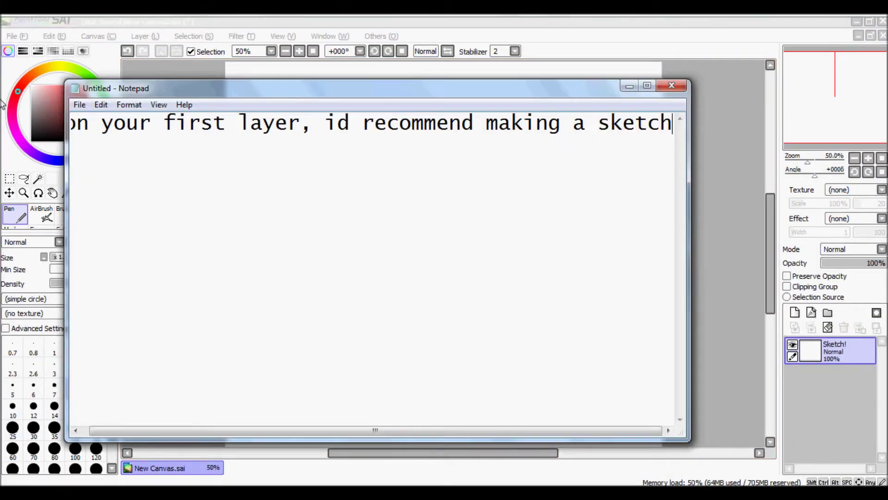
key("Return")
type("of your drawing first.")
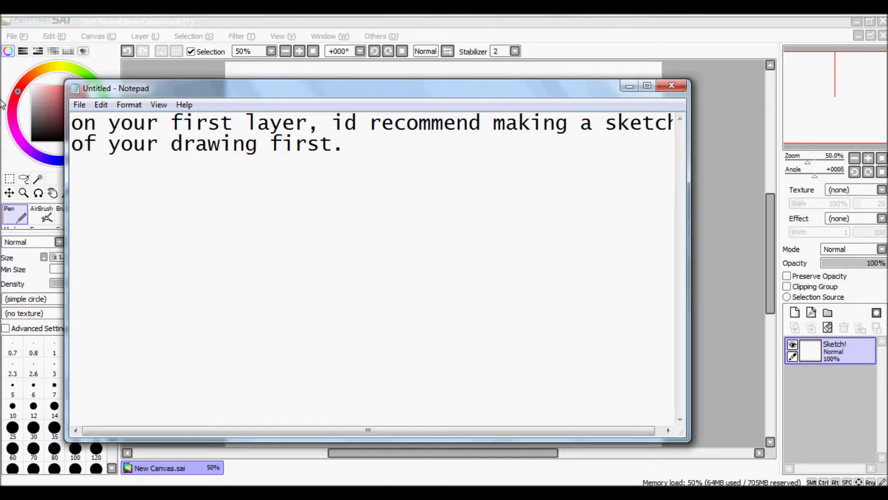
Back in PaintTool SAI, sketch a rough red circle for the character's head in the canvas's upper-left area.
left_click(325, 20)
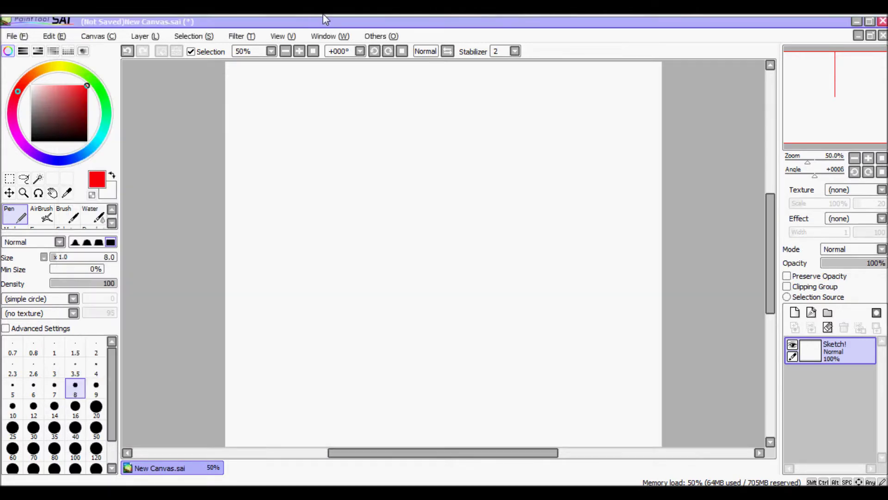
left_click_drag(421, 124, 434, 173)
mouse_move(426, 169)
left_mouse_down()
mouse_move(370, 208)
mouse_move(334, 199)
left_mouse_up()
left_click_drag(343, 198, 339, 131)
left_click_drag(326, 161, 358, 111)
left_click_drag(436, 147, 401, 204)
right_click(445, 208)
right_click(431, 184)
Transform the head circle to shift it slightly down the canvas and apply the change.
left_click_drag(770, 213, 770, 205)
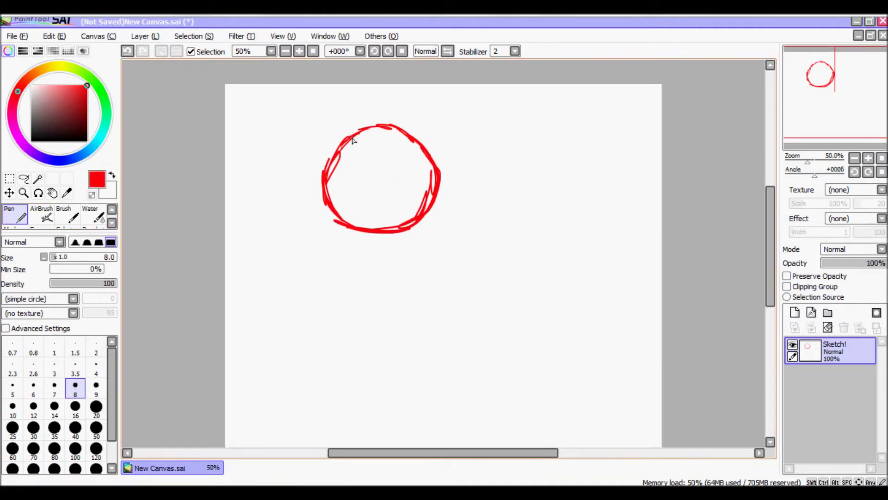
key("ctrl+t")
left_click_drag(354, 141, 360, 185)
left_click(43, 331)
Sketch two tall pointed ears on top of the head circle, undoing a stray stroke along the way.
mouse_move(445, 196)
left_mouse_down()
mouse_move(445, 213)
mouse_move(431, 169)
left_mouse_up()
key("ctrl+z")
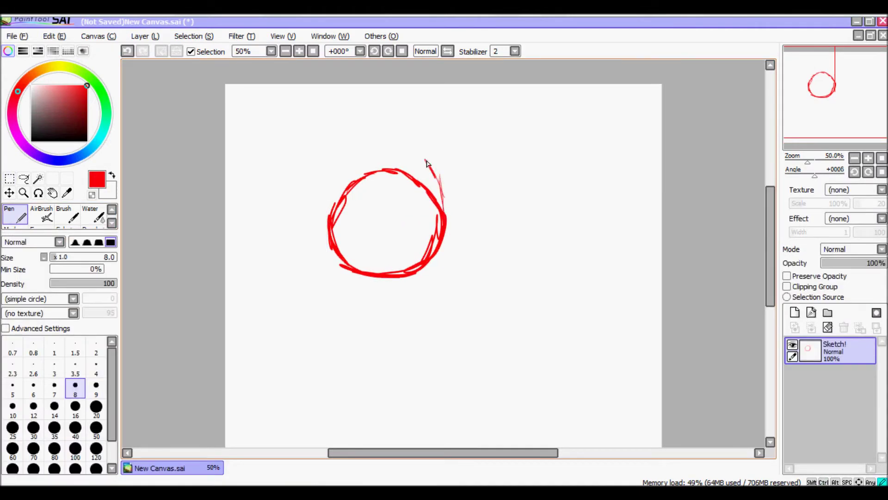
left_click_drag(395, 142, 442, 203)
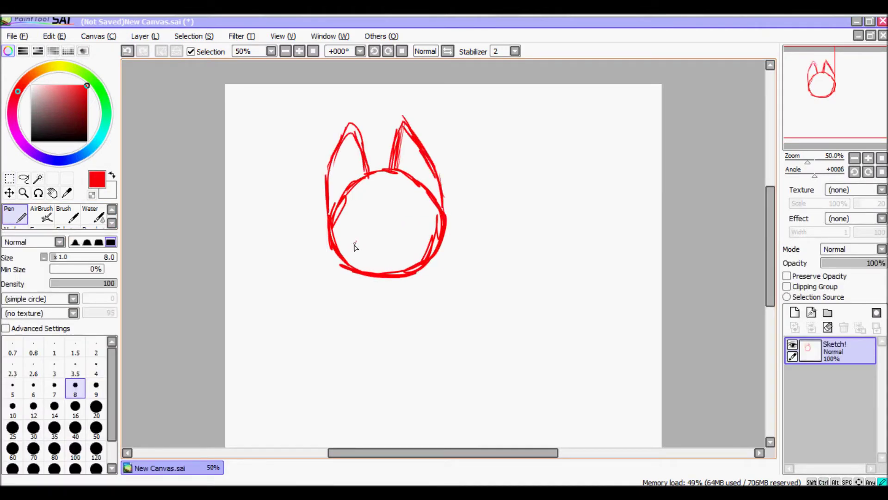
Sketch the character's face inside the head circle, with the eyes, muzzle and mouth.
left_click_drag(362, 253, 343, 266)
left_click_drag(395, 214, 393, 216)
mouse_move(351, 221)
left_mouse_down()
mouse_move(327, 256)
mouse_move(380, 228)
left_mouse_up()
Sketch the seated body below the head, using rough circles for chest and haunch plus legs and feet.
scroll(361, 259, "down", 3)
left_click_drag(387, 220, 421, 269)
mouse_move(412, 265)
left_mouse_down()
mouse_move(410, 304)
mouse_move(399, 265)
left_mouse_up()
mouse_move(445, 291)
left_mouse_down()
mouse_move(425, 326)
mouse_move(347, 252)
mouse_move(333, 309)
left_mouse_up()
Replace the Notepad note with "you get the point. Hahah, anyways, once you are done with the sketch, make a new layer above that. Ill show you how".
key("alt+Tab")
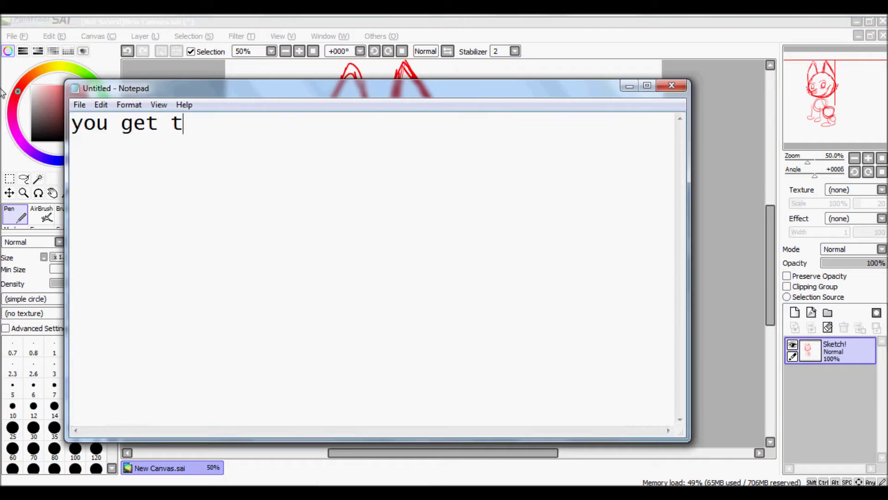
type("he point. ")
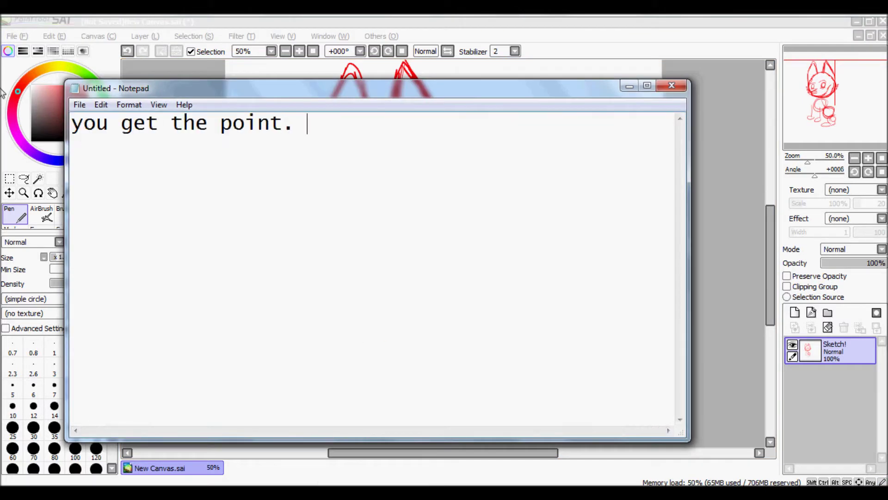
type("Hahah, anyways, once you")
key("Return")
type("are done with the sketch, make a new laye")
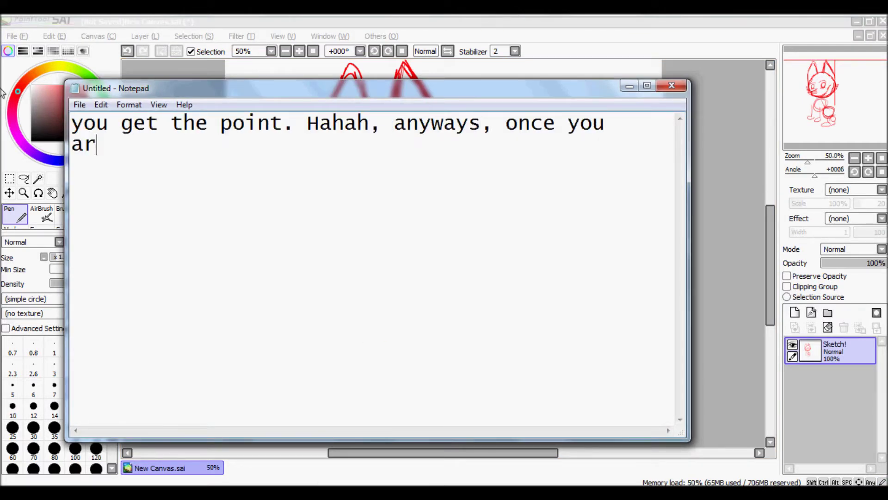
type("r")
key("Return")
type("above that. Ill show you how")
Return to PaintTool SAI and add a new layer above the Sketch! layer.
left_click(629, 86)
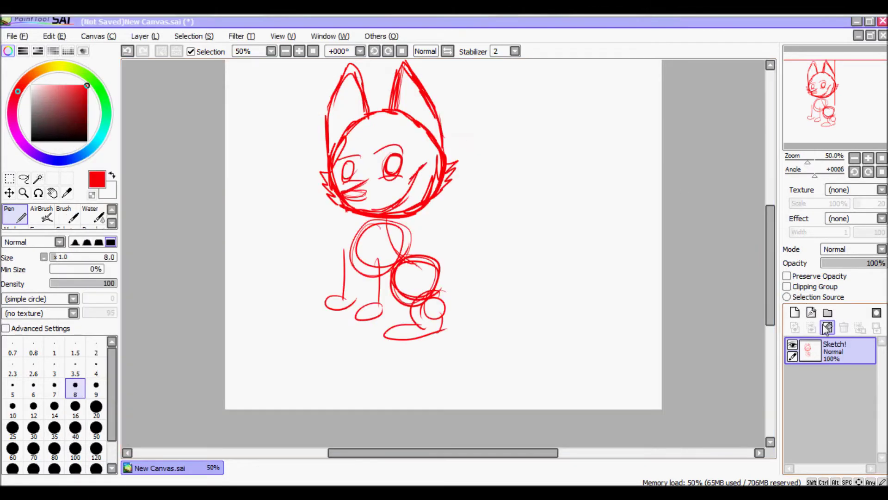
left_click(795, 313)
Replace the Notepad note with "the little paper with the folded corner is what you want :). Ok, after that, click on your sketch and bring downthe opacity".
key("alt+Tab")
key("ctrl+a")
type("the little paper with the folded corner")
key("Return")
type("is what you")
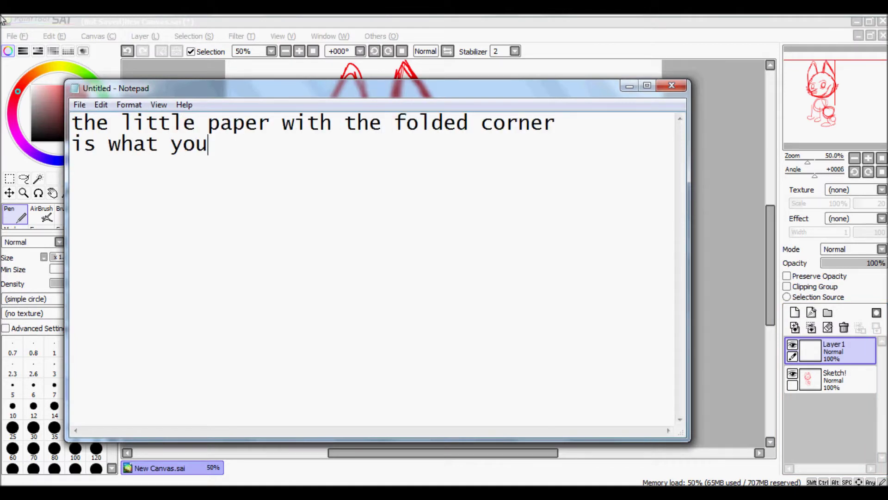
type(" want :). Ok, after that, click")
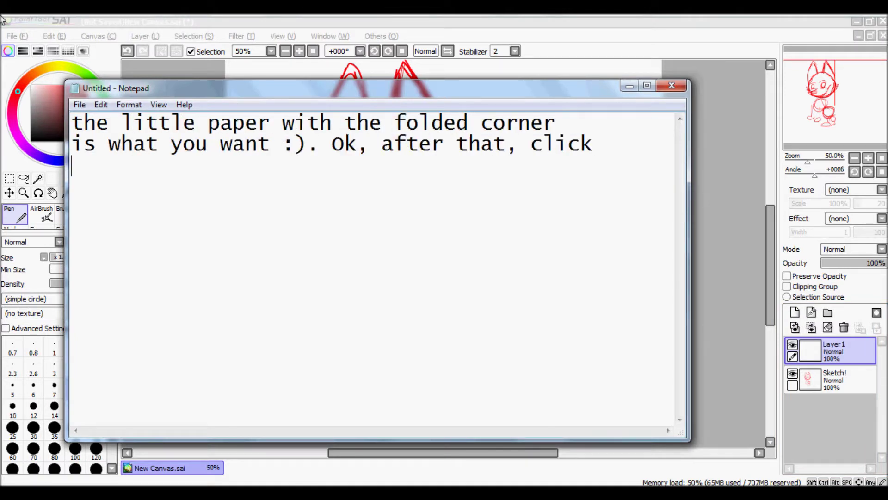
key("Return")
type("on your sketch and bring downthe opacity. illsho u")
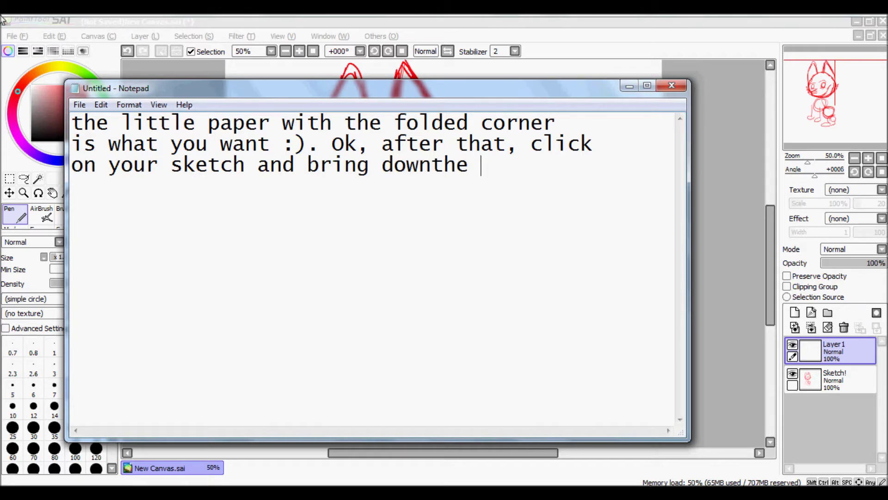
Back in PaintTool SAI, set the Sketch! layer's opacity to 50%.
left_click(629, 86)
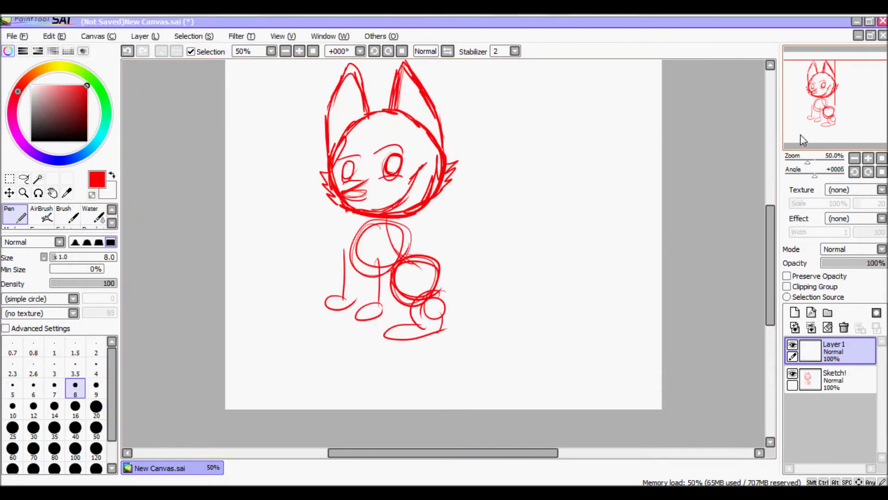
left_click(835, 379)
mouse_move(870, 263)
left_mouse_down()
mouse_move(827, 265)
mouse_move(855, 264)
left_mouse_up()
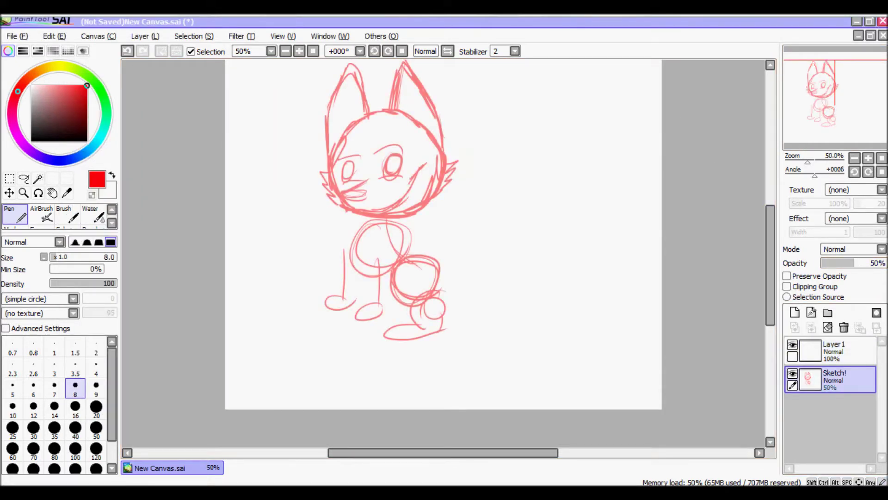
Replace the Notepad note with "i set me opacity to 50 cuz im weird liek that k.".
left_click(388, 492)
left_click_drag(674, 172, 47, 76)
key("BackSpace")
type("t")
key("BackSpace")
type("i se")
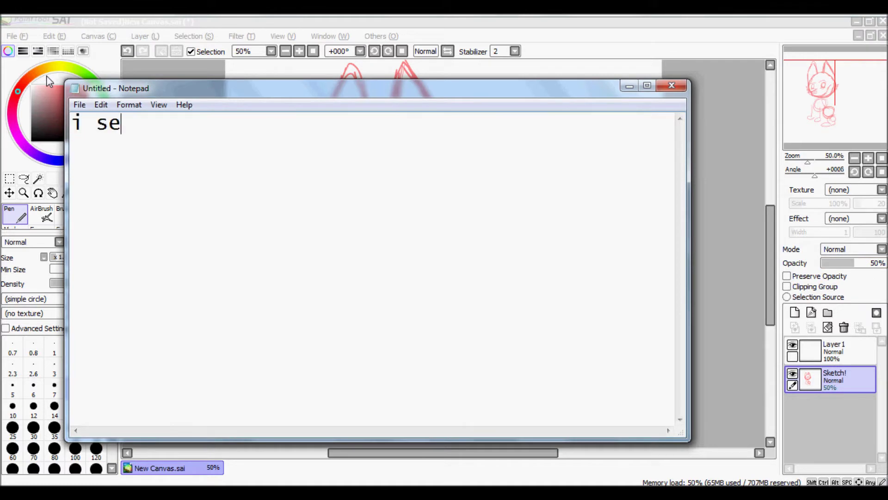
type("t me opacity to 50 cuz im weird liek that k. But you")
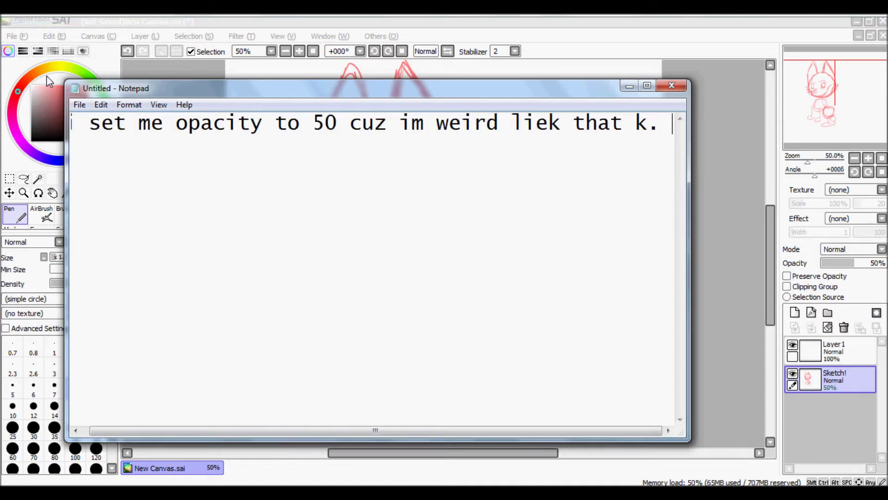
key("BackSpace")
key("BackSpace")
key("BackSpace")
key("BackSpace")
key("BackSpace")
key("BackSpace")
key("BackSpace")
key("BackSpace")
Continue the note with "set it to whatever you want. Next,Click on the layer you made aboce it and name is like.. lineart or drawing.".
key("Return")
type("set it to whatever you want. Next,Click on the layer")
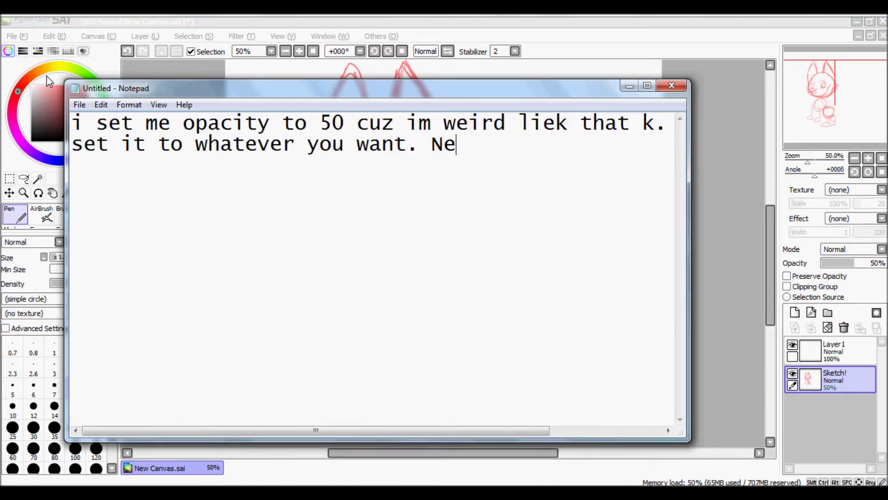
key("Return")
type("you made aboce it and name is like.. lineart")
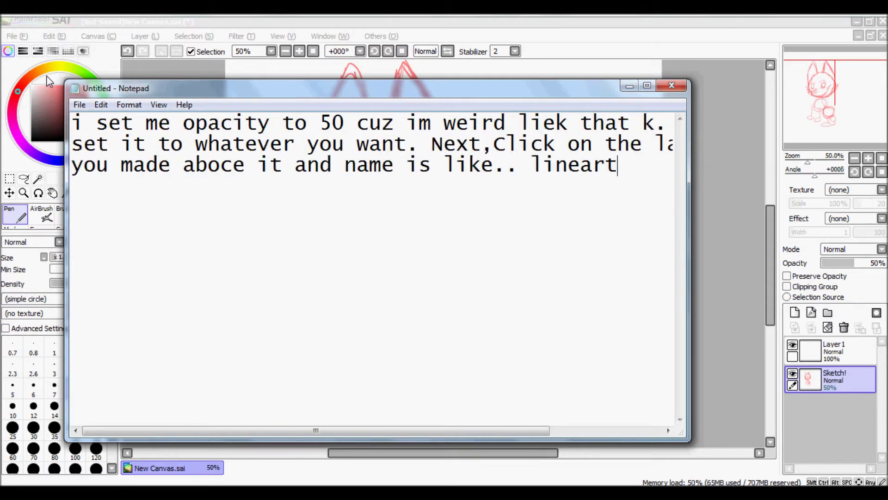
key("Return")
type("or drawing. Whatever supports yur tits xD")
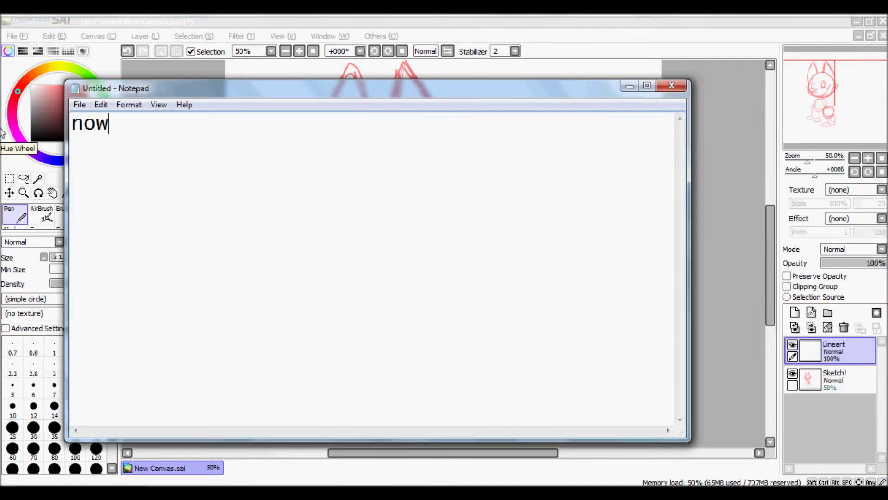
Continue the note to read "now,you can use whatever color youwant, personally i use black lines for my lineart like most people".
type("you can use whatever ")
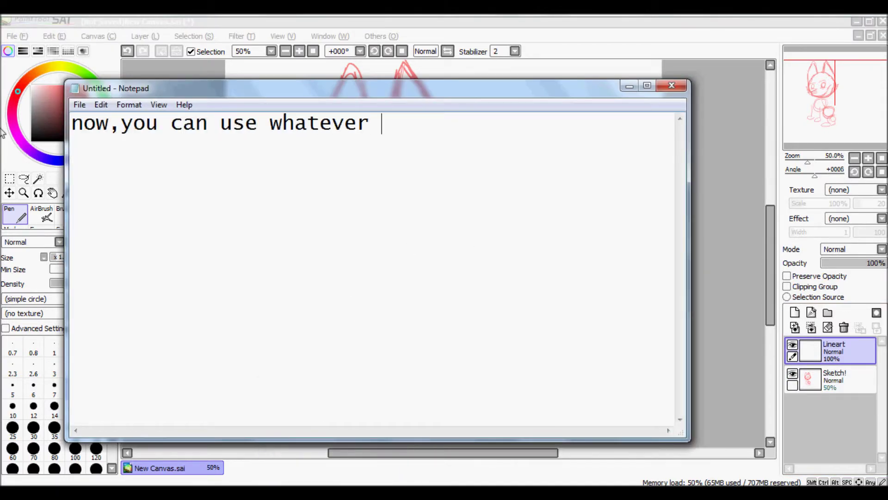
type("cololr youwant, personally")
key("Return")
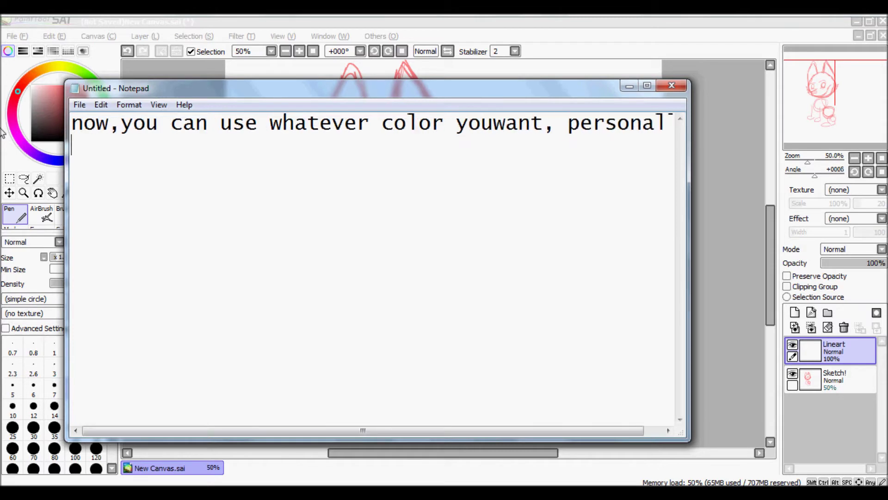
type("i use black lines for my lineart like most peop")
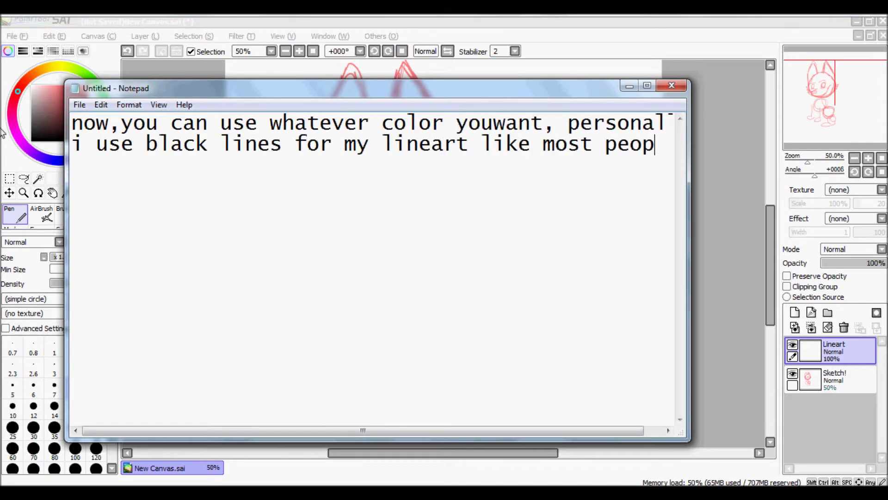
Continue the note with "do...cuz im lame xD. But the reason for the sketch was to show you where to make your lines and".
type("le do...cuz im lame xD. But the reason for the sketc was to sh")
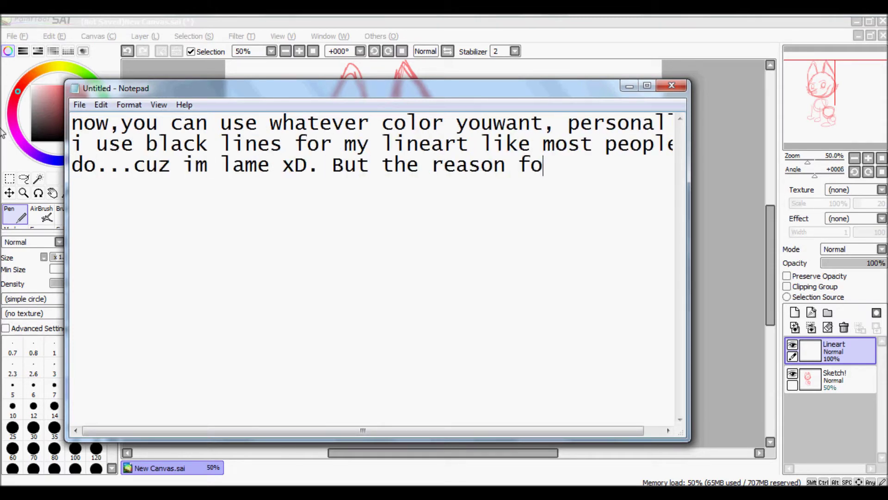
key("Return")
type("was to show you where to make your lines and")
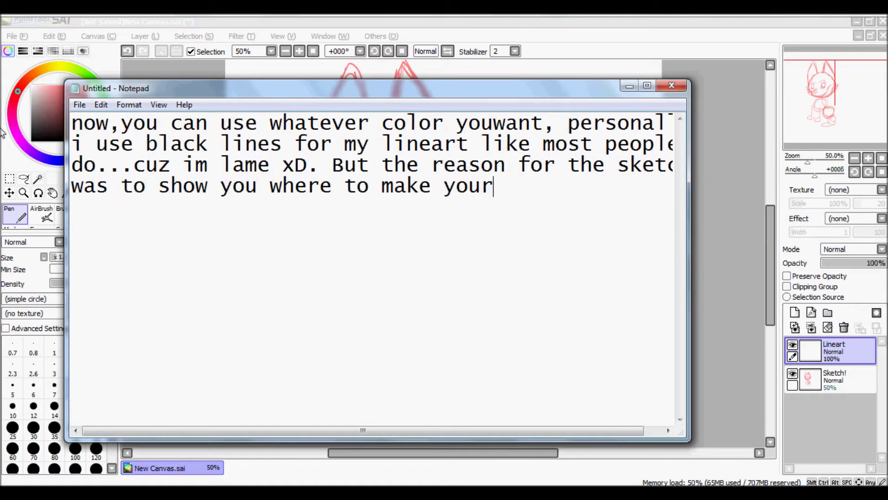
Add "make them more smooth... if that makes any sense..." to the note.
key("Return")
type("make them more smooth...")
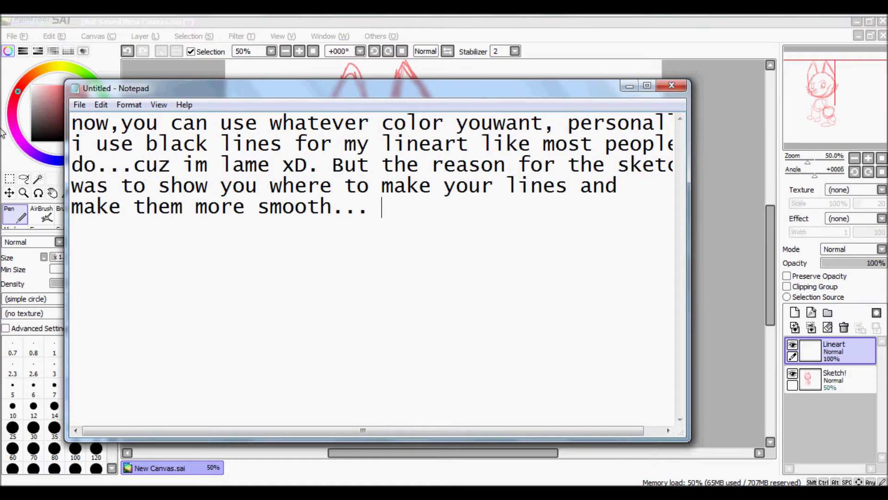
type(" if that")
key("Return")
type("makes anysence")
key("BackSpace")
key("BackSpace")
key("BackSpace")
key("BackSpace")
key("BackSpace")
type("sense...")
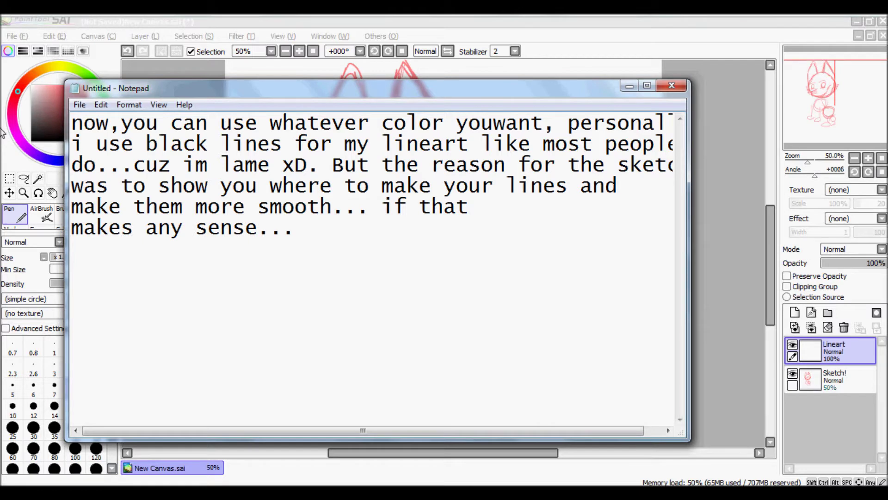
Add "watch :) ( excuse me, i must change mymusic xD )" to the note.
type(" watch :) ( excuse me, i must")
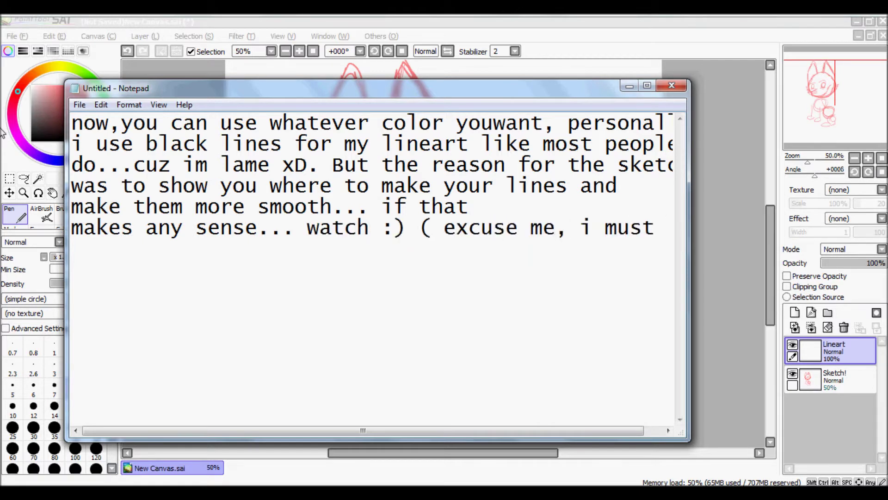
key("Return")
type("change mymusic xD )")
Switch to iTunes and play the song 2nd Sucks by A Day to Remember from the music library.
left_click(259, 493)
scroll(398, 271, "down", 10)
double_click(458, 454)
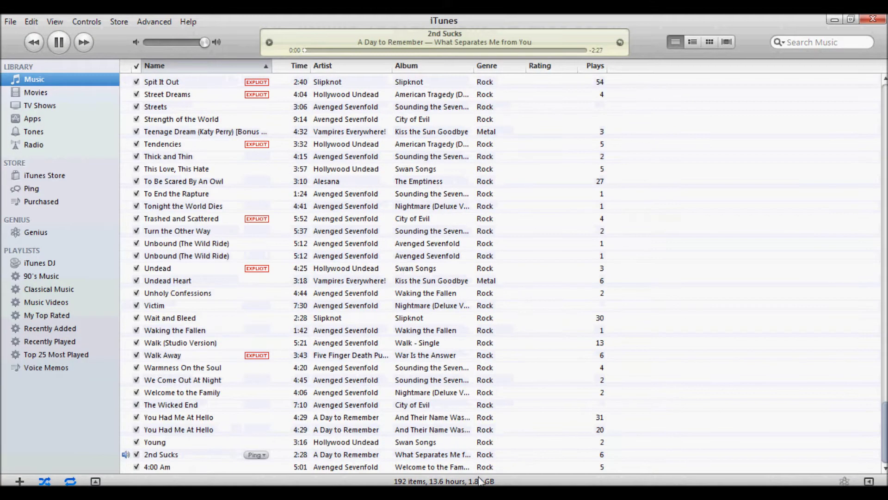
Return to Notepad, replace the note with "ADTR <3 lolok now watch", and switch back to PaintTool SAI.
left_click(287, 492)
mouse_move(347, 491)
left_click(370, 468)
key("ctrl+a")
type("ADTR <3 lolok now watch")
key("Return")
key("alt+Tab")
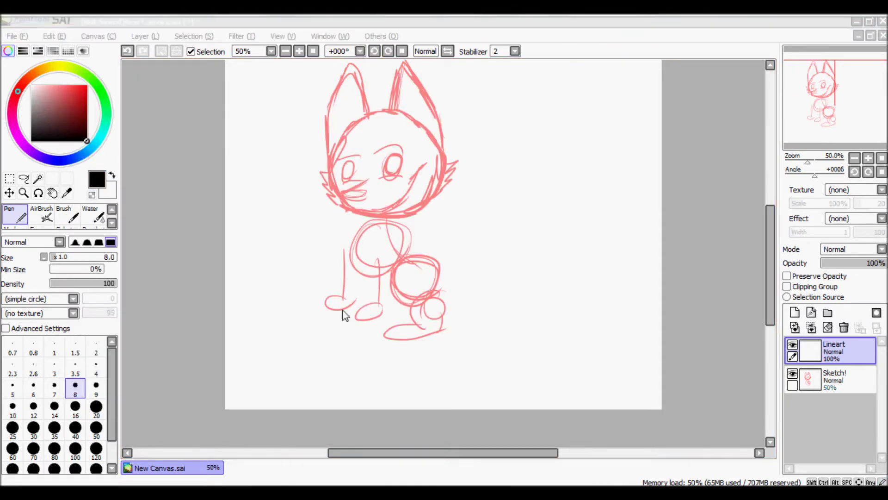
Replace the Notepad note with "oh, to zoom in, there should be a little zoom thing by the navigator".
key("alt+Tab")
key("ctrl+a")
type("oh, to zoom in, there should be a little")
key("Return")
type("zoom thing by the naviga")
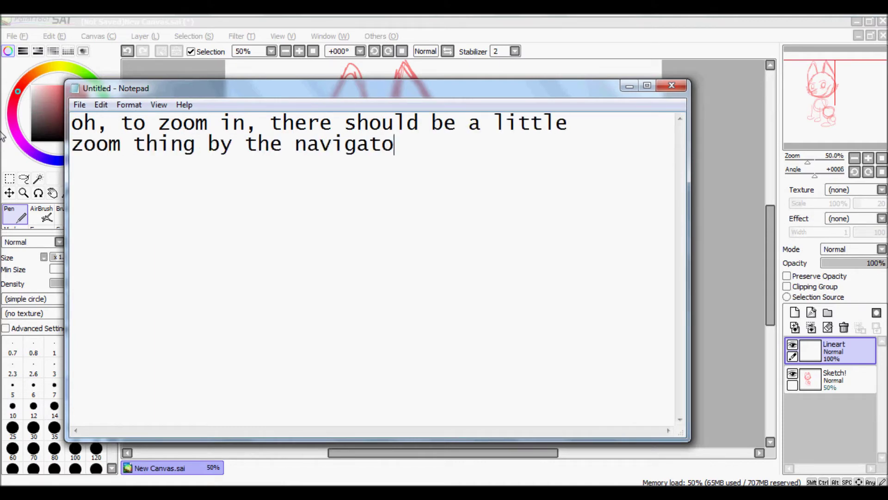
Back in PaintTool SAI, hide the interface panels and ink the fur tufts along the top of the head in black over the sketch.
left_click_drag(808, 161, 815, 161)
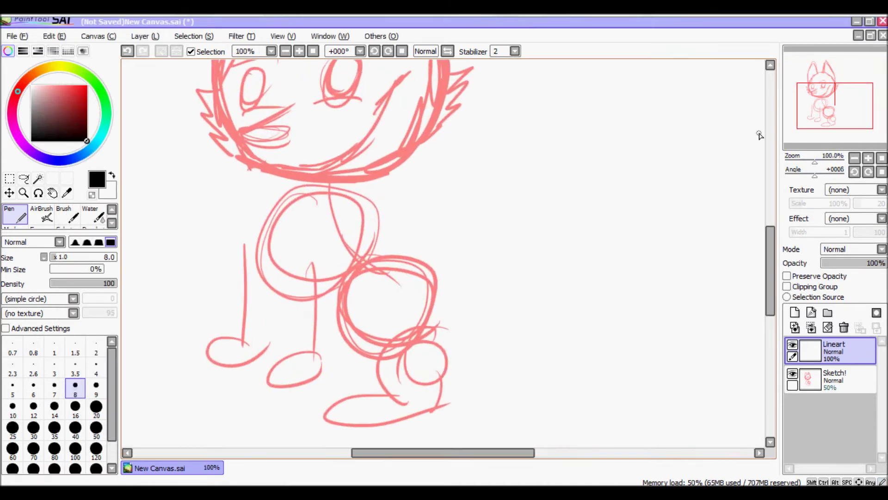
scroll(211, 220, "up", 5)
key("Tab")
left_click_drag(322, 134, 250, 180)
key("ctrl+z")
Ink the larger, nearer eye on the Lineart layer with its outline, iris and solid black pupil.
mouse_move(307, 224)
left_mouse_down()
mouse_move(335, 204)
mouse_move(365, 257)
left_mouse_up()
mouse_move(364, 258)
left_mouse_down()
mouse_move(317, 264)
mouse_move(311, 226)
left_mouse_up()
key("ctrl+z")
mouse_move(341, 268)
left_mouse_down()
mouse_move(321, 214)
mouse_move(338, 217)
mouse_move(308, 240)
left_mouse_up()
key("ctrl+z")
key("ctrl+z")
key("ctrl+z")
mouse_move(337, 208)
left_mouse_down()
mouse_move(306, 234)
mouse_move(325, 226)
mouse_move(310, 250)
left_mouse_up()
key("ctrl+z")
mouse_move(337, 209)
left_mouse_down()
mouse_move(311, 251)
mouse_move(330, 225)
mouse_move(308, 230)
left_mouse_up()
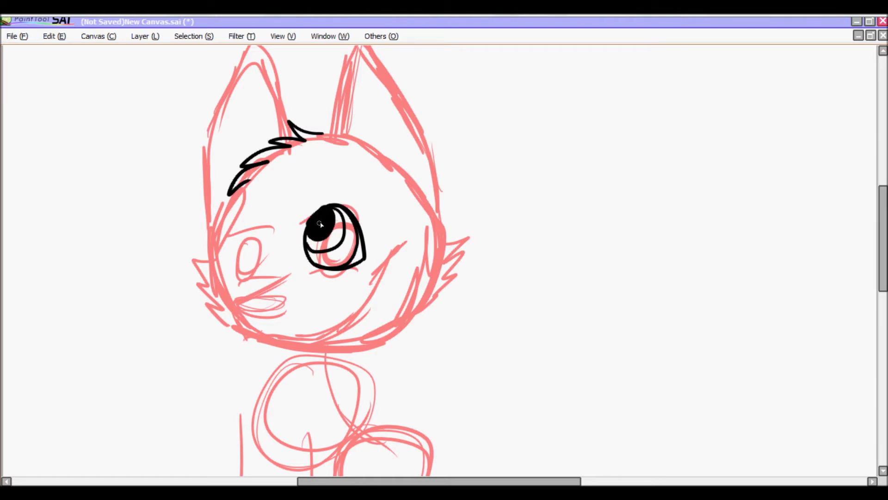
Ink the muzzle over the sketch with its oval nose, long smiling mouth and chin line.
mouse_move(263, 270)
left_mouse_down()
mouse_move(227, 294)
mouse_move(384, 236)
left_mouse_up()
key("ctrl+z")
mouse_move(227, 296)
left_mouse_down()
mouse_move(245, 330)
mouse_move(353, 295)
mouse_move(291, 329)
mouse_move(402, 248)
left_mouse_up()
key("ctrl+z")
left_click_drag(242, 328, 333, 339)
key("ctrl+z")
Ink the jagged cheek fur beside the smile and the ear above it with inner fur tufts.
mouse_move(440, 229)
left_mouse_down()
mouse_move(455, 277)
mouse_move(443, 265)
mouse_move(411, 317)
left_mouse_up()
scroll(435, 259, "up", 1)
mouse_move(442, 272)
left_mouse_down()
mouse_move(367, 111)
mouse_move(324, 179)
mouse_move(331, 173)
left_mouse_up()
mouse_move(389, 136)
left_mouse_down()
mouse_move(402, 194)
mouse_move(359, 185)
left_mouse_up()
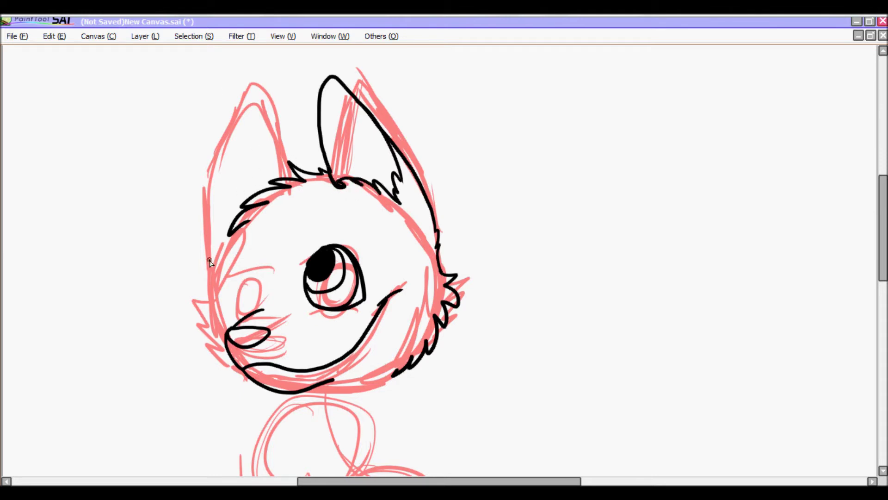
Ink the second ear on the nose side of the head, including its inner fur line.
left_click_drag(210, 262, 271, 114)
left_click_drag(224, 155, 233, 206)
key("ctrl+z")
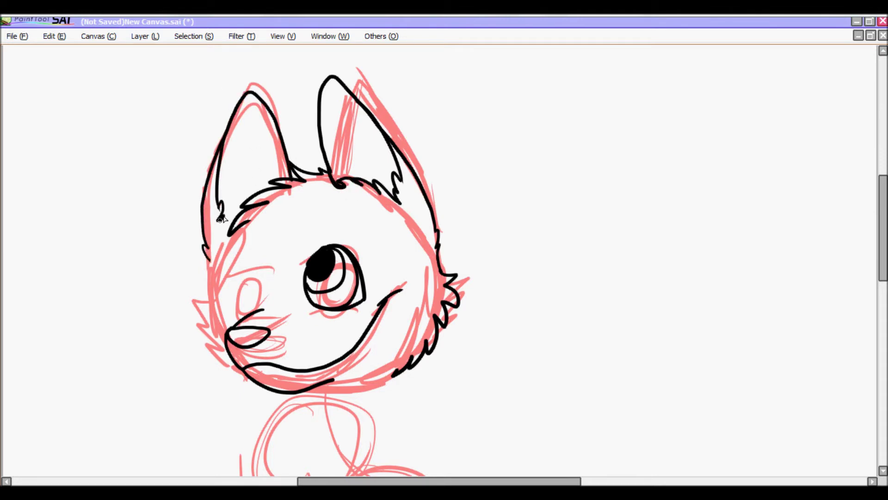
Ink the remaining facial details: the eyebrow, the smaller eye with its pupil, and the jagged cheek fur on the nose side.
scroll(204, 199, "down", 3)
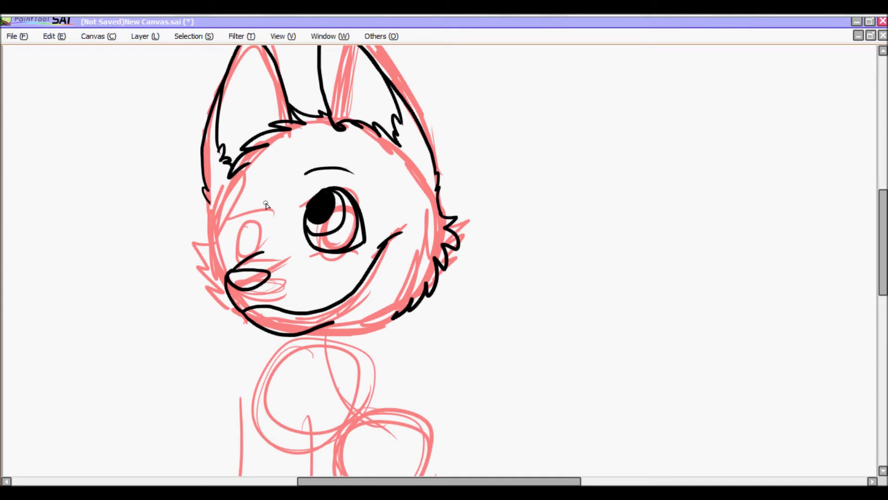
left_click_drag(259, 204, 233, 255)
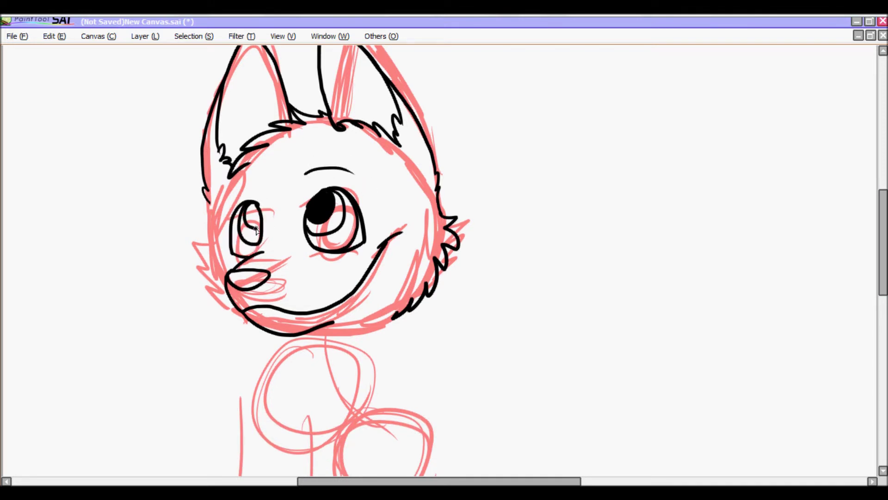
mouse_move(199, 232)
left_mouse_down()
mouse_move(211, 273)
mouse_move(239, 312)
left_mouse_up()
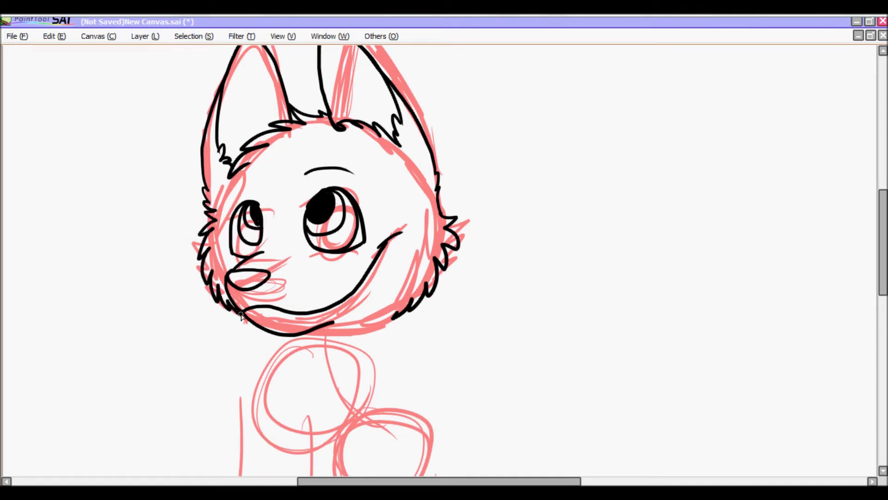
Ink the first chest fur tufts below the chin and the near front leg with its toed paw.
left_click_drag(883, 199, 882, 214)
mouse_move(263, 274)
left_mouse_down()
mouse_move(262, 306)
mouse_move(301, 369)
left_mouse_up()
left_click_drag(883, 259, 882, 281)
mouse_move(335, 282)
left_mouse_down()
mouse_move(338, 358)
mouse_move(291, 395)
left_mouse_up()
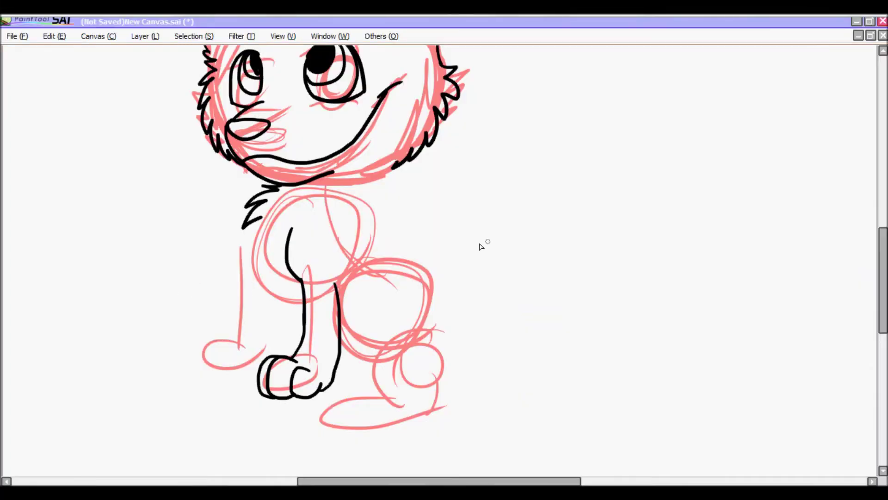
Extend the chest fur down the front of the body and ink the upper line of the far front leg.
left_click_drag(481, 243, 569, 278)
mouse_move(629, 278)
left_mouse_down()
mouse_move(664, 251)
mouse_move(483, 256)
mouse_move(495, 219)
left_mouse_up()
left_click_drag(254, 218, 255, 245)
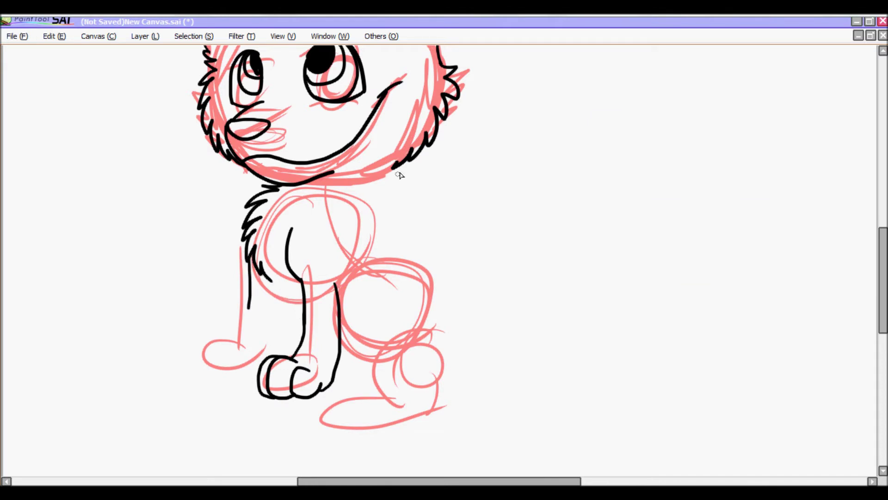
key("ctrl+z")
Ink the furry back, the rounded haunch and the hind paw with its toes.
left_click_drag(395, 163, 394, 220)
left_click_drag(429, 243, 454, 286)
mouse_move(370, 250)
left_mouse_down()
mouse_move(352, 292)
mouse_move(386, 341)
left_mouse_up()
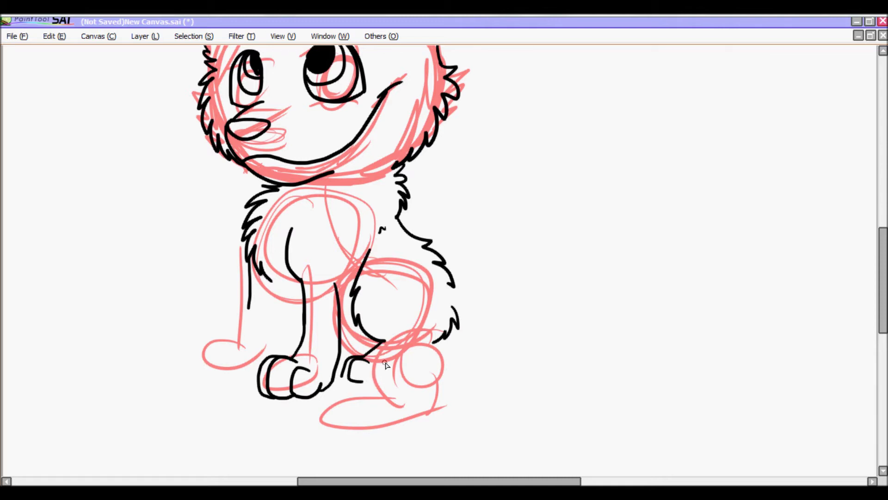
left_click_drag(397, 379, 372, 370)
key("n")
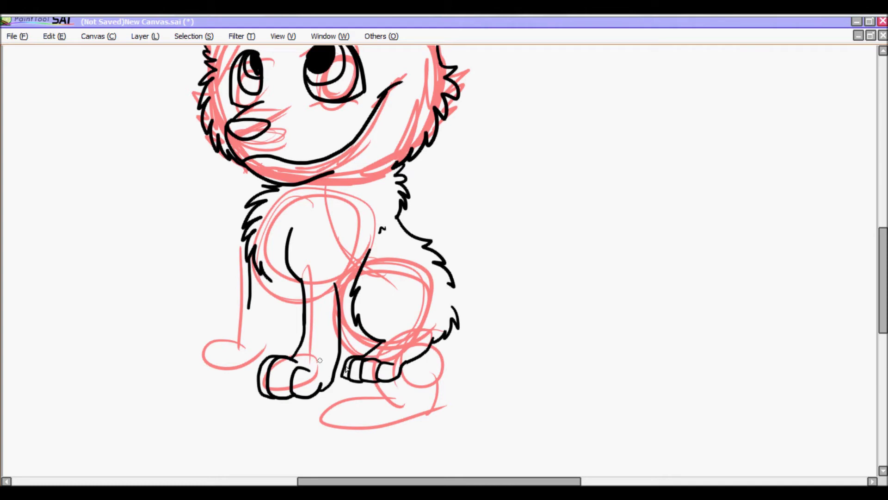
Ink the bushy tail behind the haunch with its raised pointed tip, and complete the far front leg and paw.
left_click_drag(455, 286, 479, 307)
key("ctrl+z")
left_click_drag(451, 274, 435, 342)
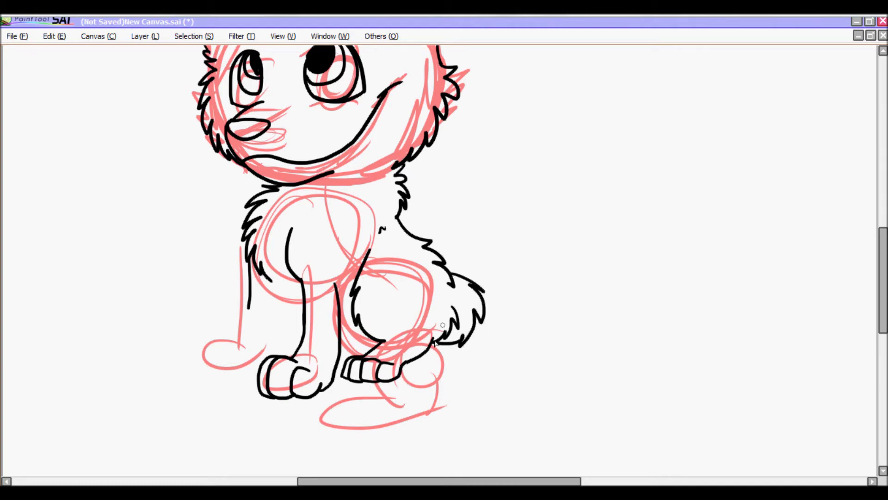
key("ctrl+z")
mouse_move(436, 250)
left_mouse_down()
mouse_move(483, 221)
mouse_move(538, 212)
left_mouse_up()
mouse_move(484, 294)
left_mouse_down()
mouse_move(515, 265)
mouse_move(508, 233)
left_mouse_up()
key("ctrl+z")
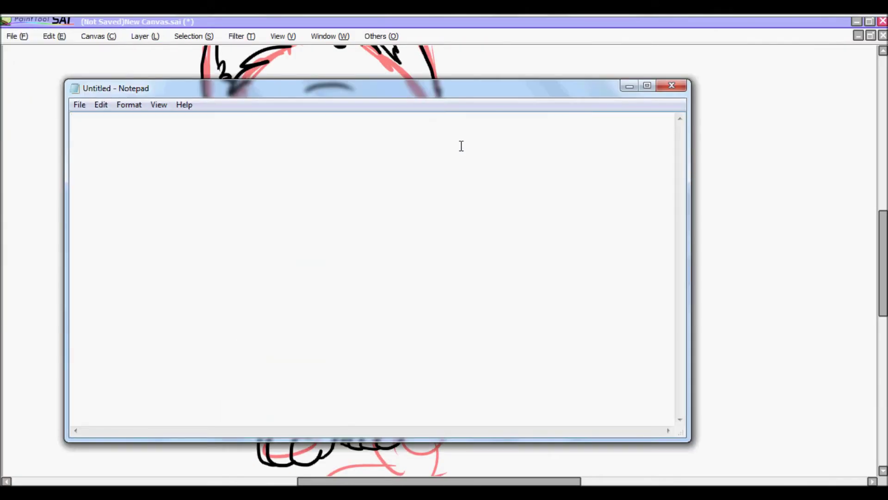
Write the new Notepad note "k this is a really uberly bad drawing. hahah but i was just trying to hsow a point. Now, go".
type("k this is a really uberly bad drawing. hahah")
key("Return")
type("but i was just trying to hsow a point. Now, go ")
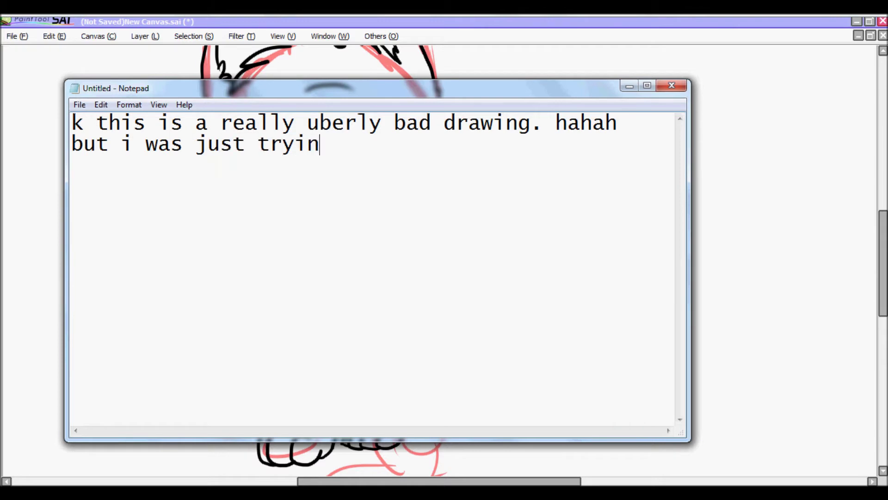
Continue the note with "back to your sketch layer and... then click on the" and hide the Sketch! layer in PaintTool SAI.
type("back to")
key("Return")
type("your sketch layer and...")
type("then click on the")
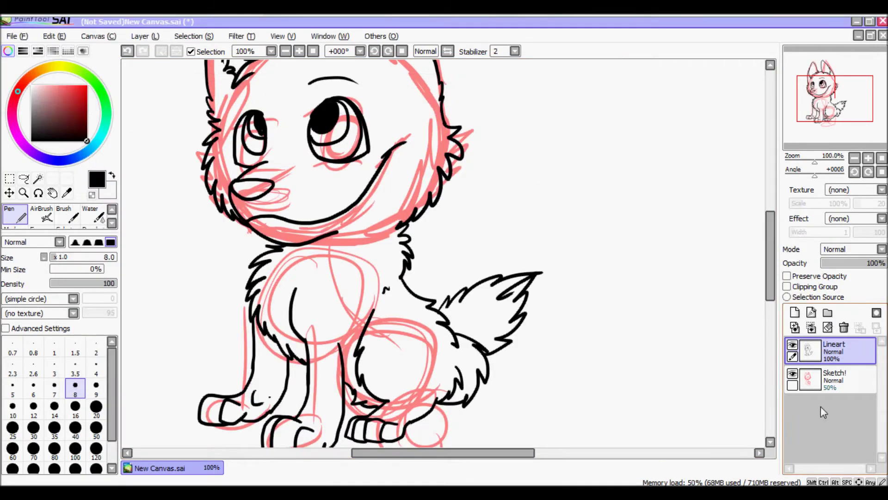
left_click(793, 373)
Continue the Notepad note with "eye." and "now u cansee just your lineart. NOWWW you must color it!".
type("eye.")
type("now u cansee just your lineart.")
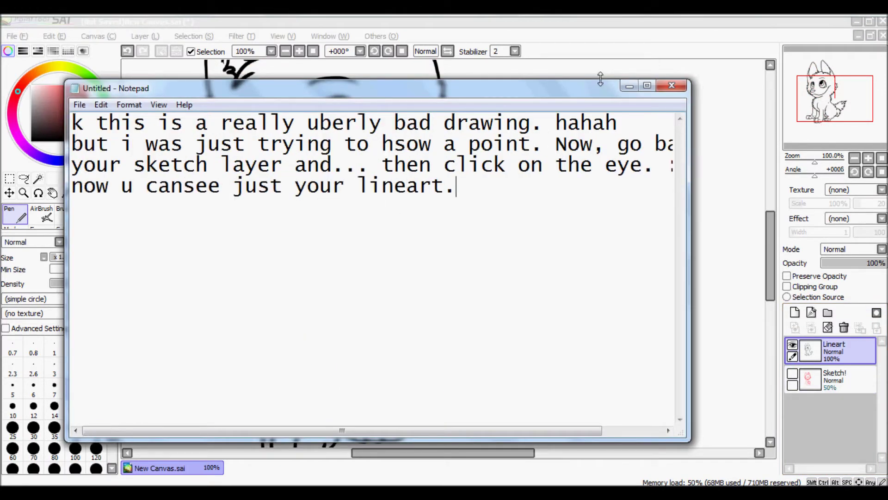
type(" NOWWW you must color it!")
key("Return")
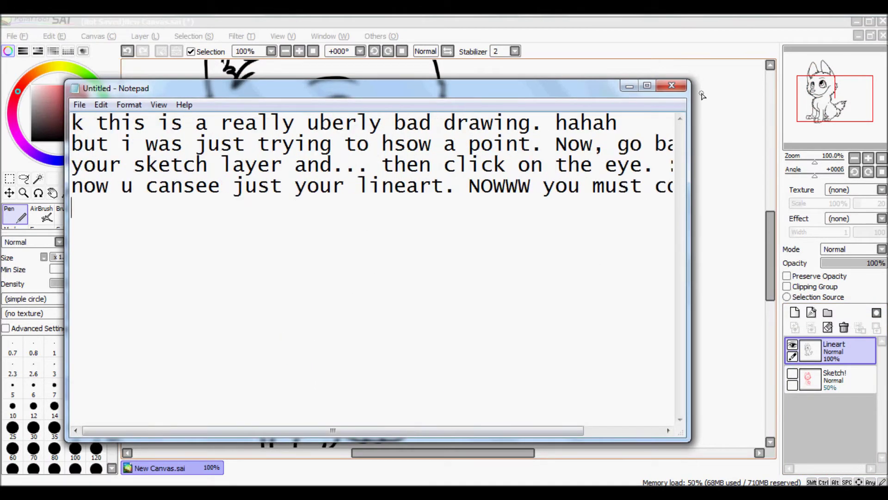
Continue the note with "what I do is i make a layer under the lineart, get the magic wand tool and click on the".
type("what I do is i make a layer")
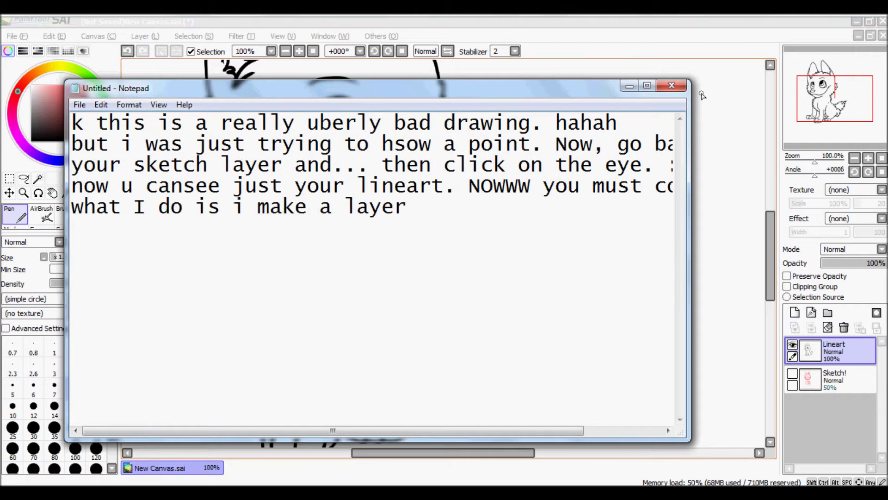
type(" under the lineart,")
key("Return")
type("get the magic wa")
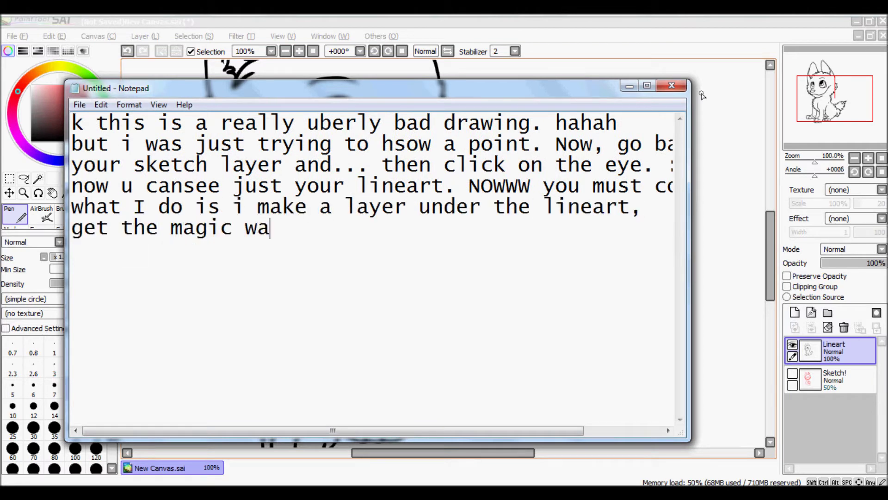
type("nd tool and click on")
key("BackSpace")
type("on the")
key("Return")
Continue the note with "background of the picture, then i go to ''selection > invert '' and itll select the inside of your picture.".
type("bac")
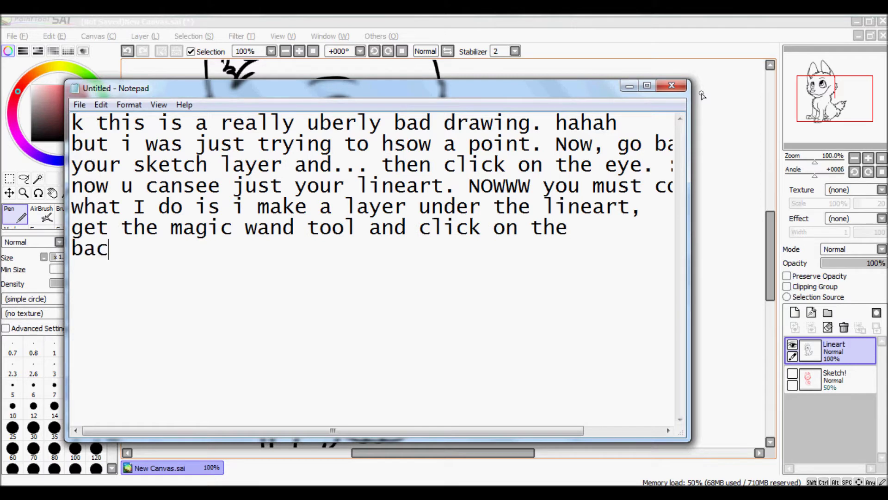
type("kground of the picture, then i go tp")
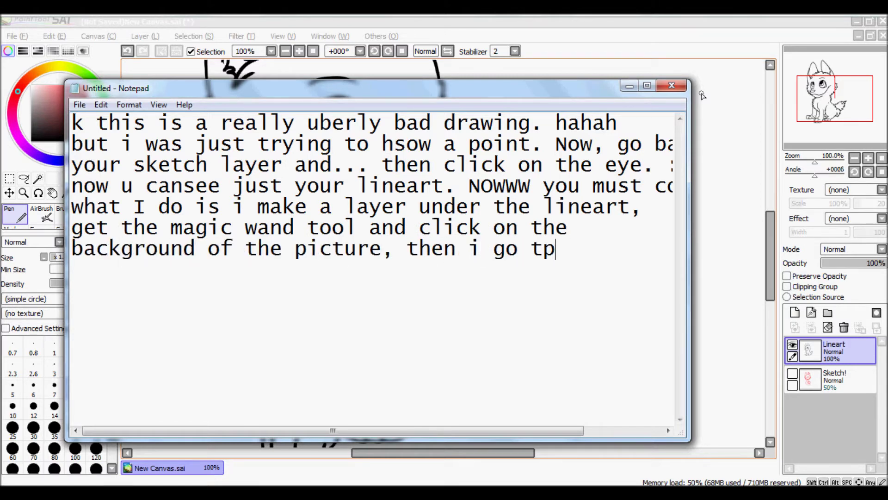
type("election > invert '' and itll selec")
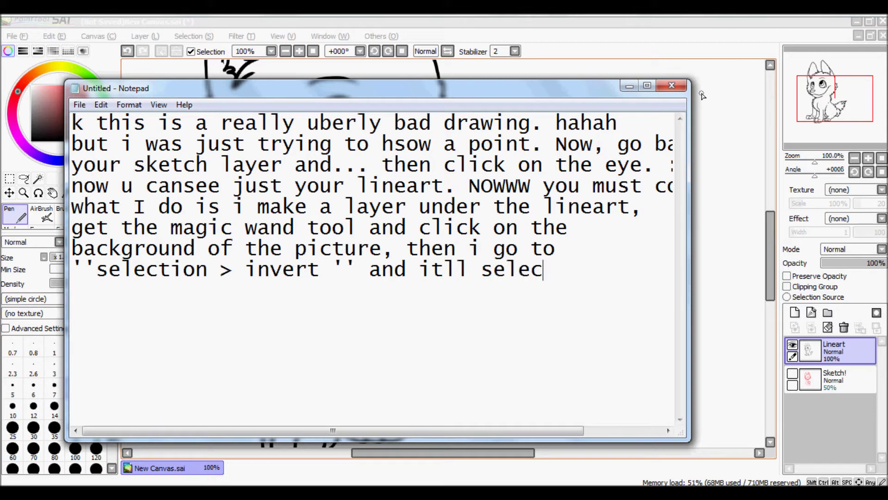
type("t the")
key("Return")
type("inside of your pictu")
Continue the note with "Then i go back to the layer i made below it and use the".
type("i go back to the")
key("Return")
type("layer i made below it and use the ")
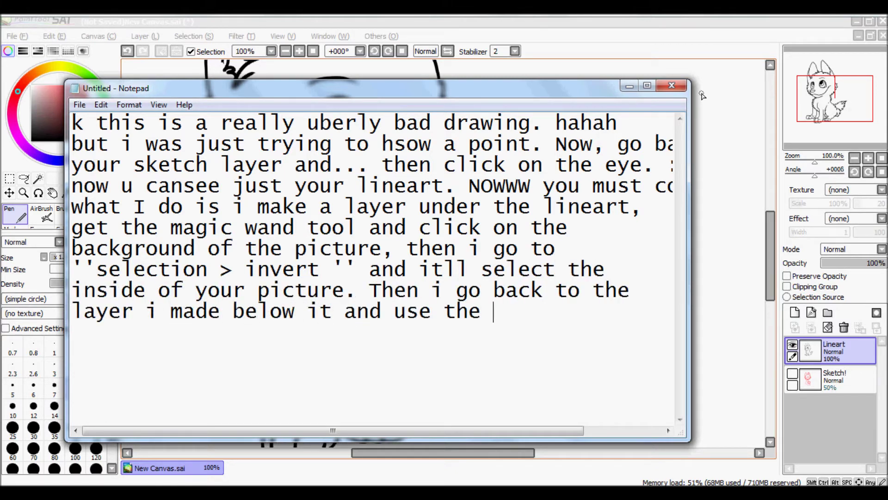
Continue the note with "bucket tool to color it in and that would be the base of my color. Ill sh".
type("bucket tool to color it in and that would be the base of my")
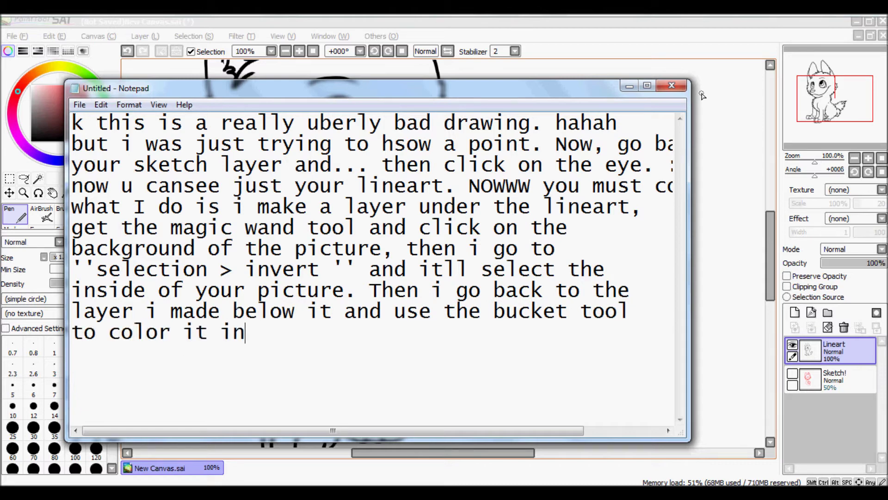
key("Return")
type("color. Ill sh")
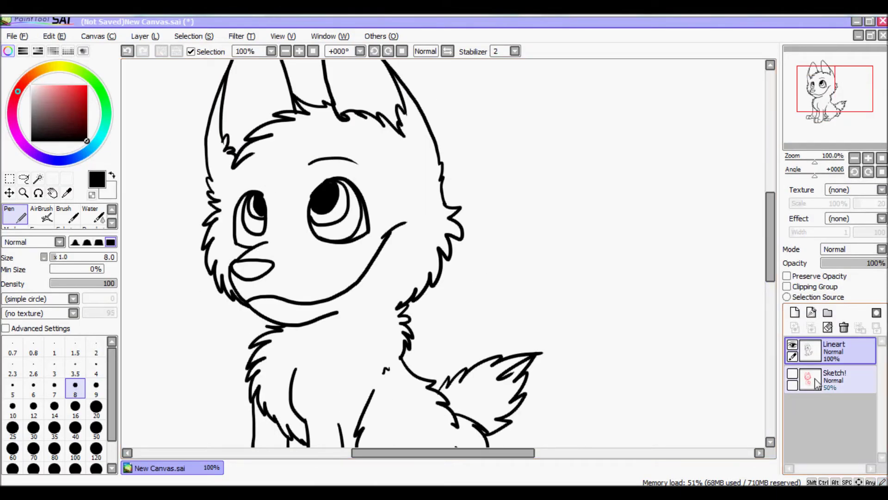
In PaintTool SAI, add a new layer between Sketch! and Lineart, and touch up the Lineart with a tiny stroke near the feet.
left_click(815, 378)
left_click(795, 312)
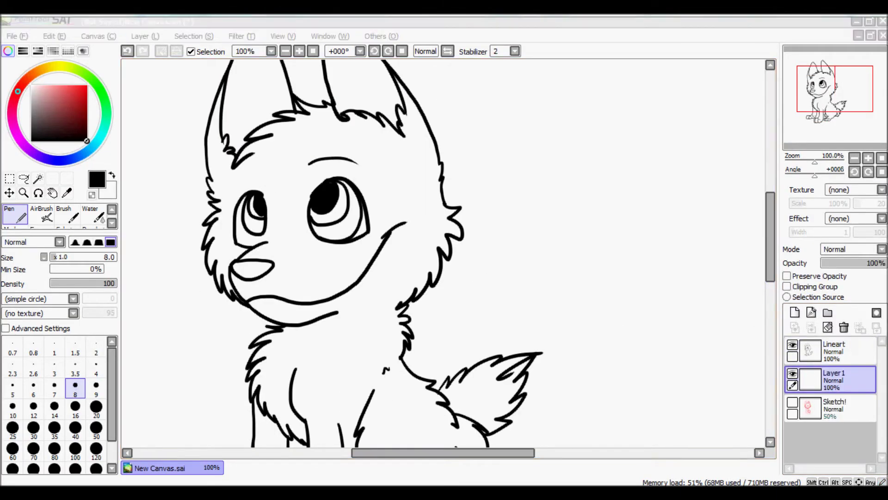
left_click_drag(841, 112, 831, 109)
scroll(757, 283, "down", 2)
left_click_drag(453, 457, 509, 457)
left_click(832, 350)
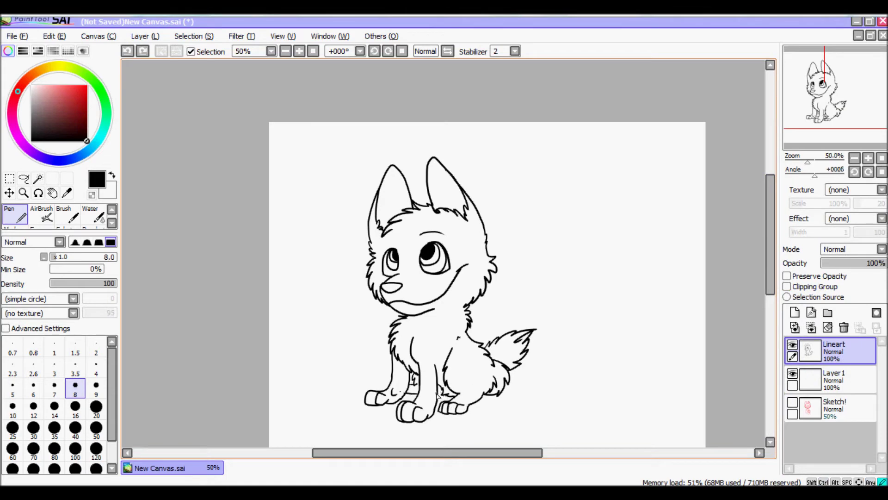
left_click_drag(438, 393, 442, 395)
Select the background of the Lineart with the Magic Wand, invert the selection to the animal, and make Layer1 active.
left_click(38, 178)
left_click(292, 180)
left_click(193, 36)
left_click(208, 64)
left_click(827, 388)
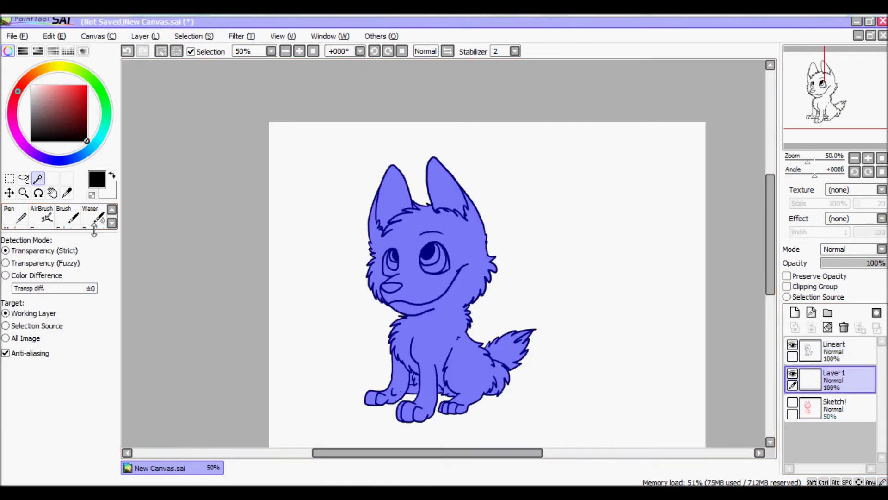
Fill the selected animal on Layer1 with bright red using the Bucket tool.
left_click_drag(94, 230, 95, 316)
left_click(18, 257)
left_click(414, 285)
key("ctrl+z")
left_click(87, 85)
left_click(403, 284)
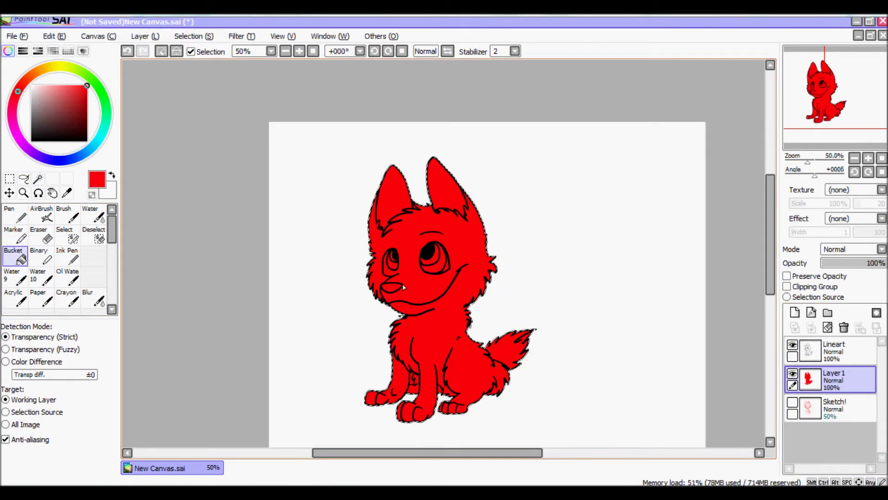
right_click(340, 492)
right_click(339, 492)
left_click(303, 438)
type("ok so now we")
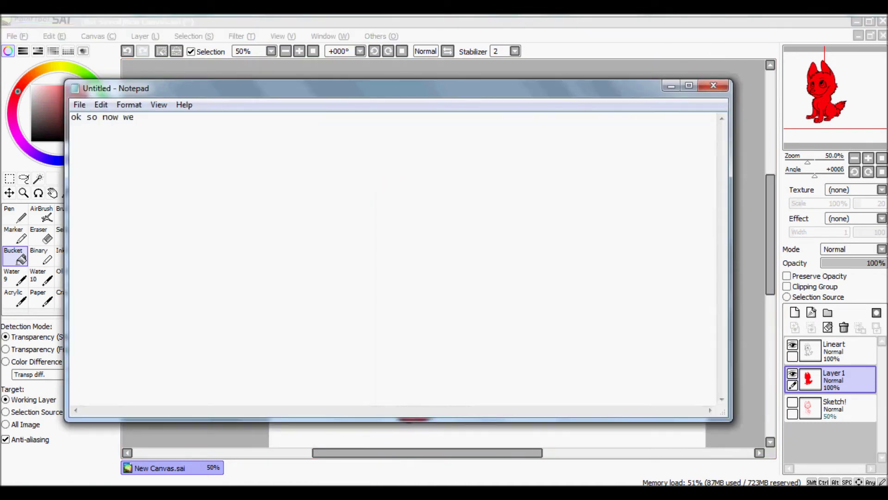
left_click(713, 85)
left_click(458, 259)
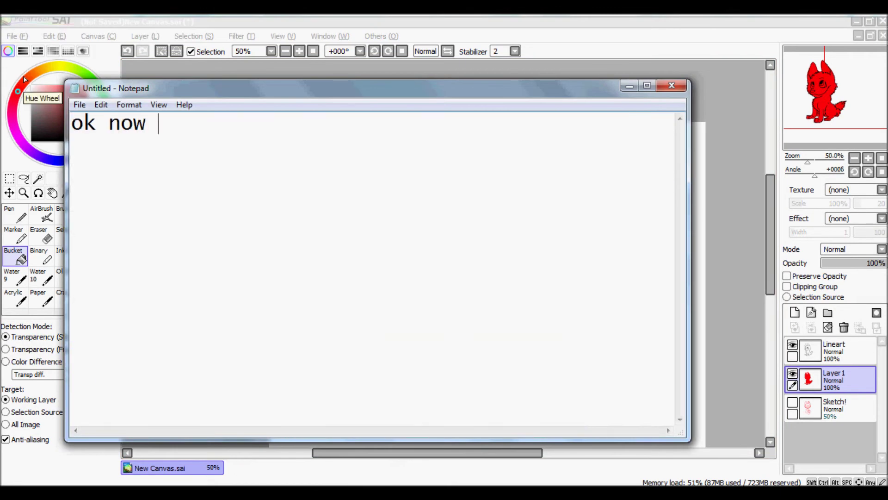
Continue the Notepad note with "we have a base color for your drawing." and "dont forget to name it xD sorry bout that.".
type("we have a base color for your drawing.")
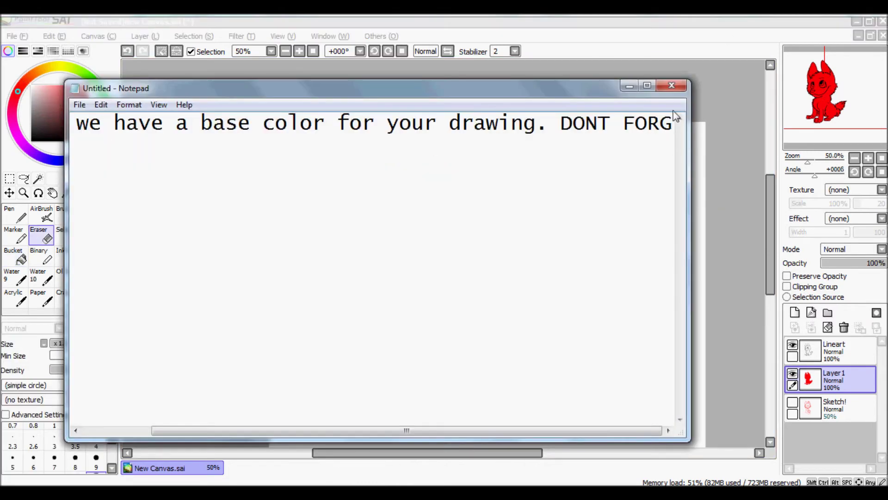
key("Return")
type("sgztxfhdgrh")
type("dont forget to name it")
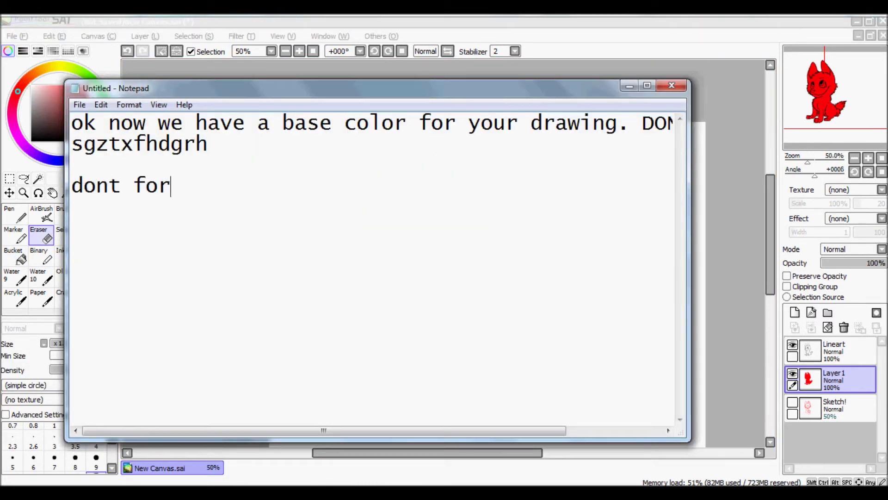
type(" xD sorry bout that.")
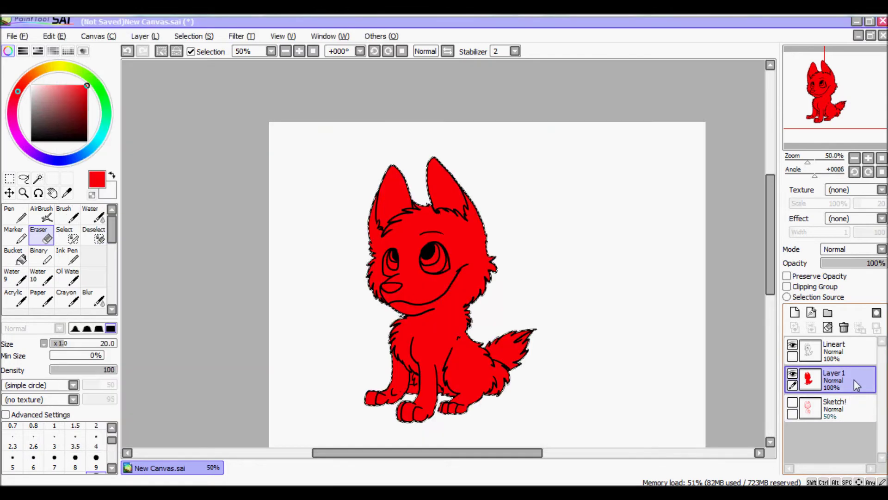
Rename the red fill layer in PaintTool SAI as "Base Color".
double_click(853, 379)
type("Base COo")
key("BackSpace")
key("BackSpace")
type("olor")
key("Return")
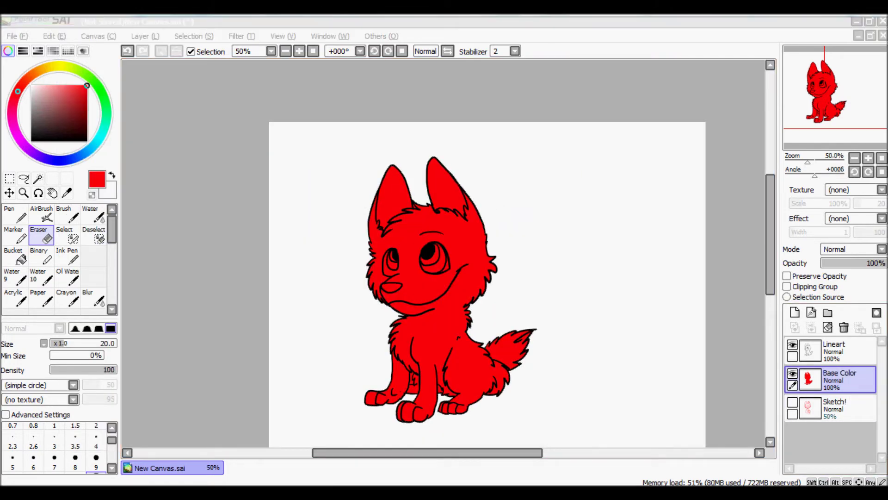
Replace the Notepad text with "after you named it and have it colored in, press ctrl > D. Itll deselect it".
key("ctrl+a")
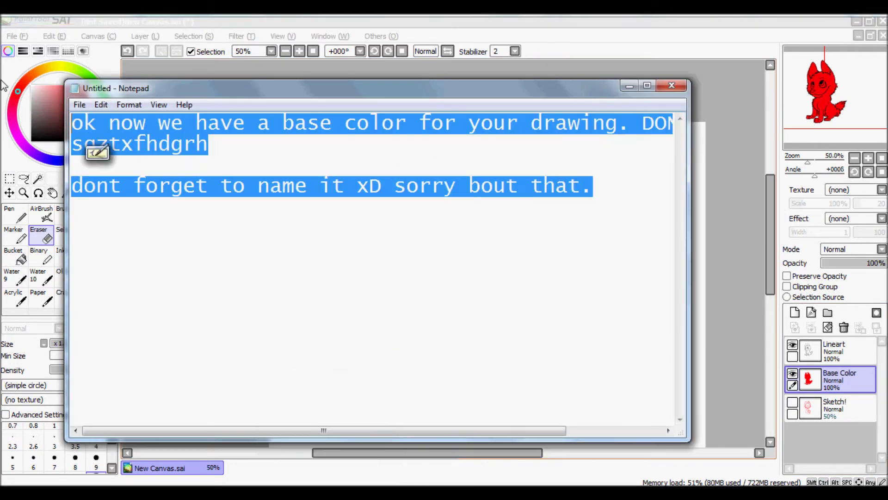
type("after you named it and hav")
key("BackSpace")
type("ave it col")
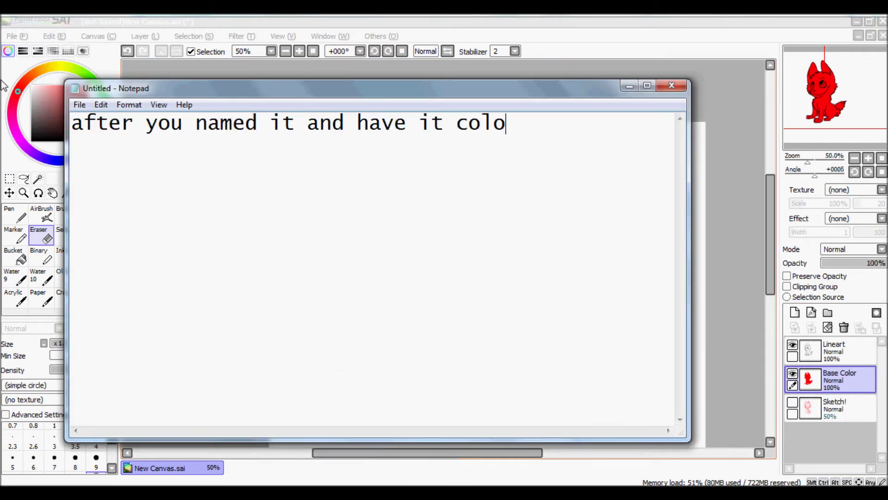
type("ored in,")
key("Return")
type("press ctrl")
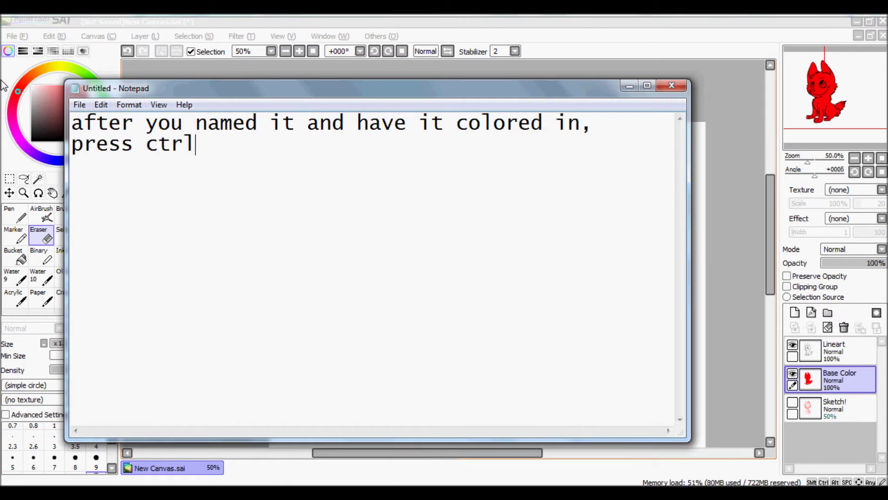
type(" > D. Itll deselect it")
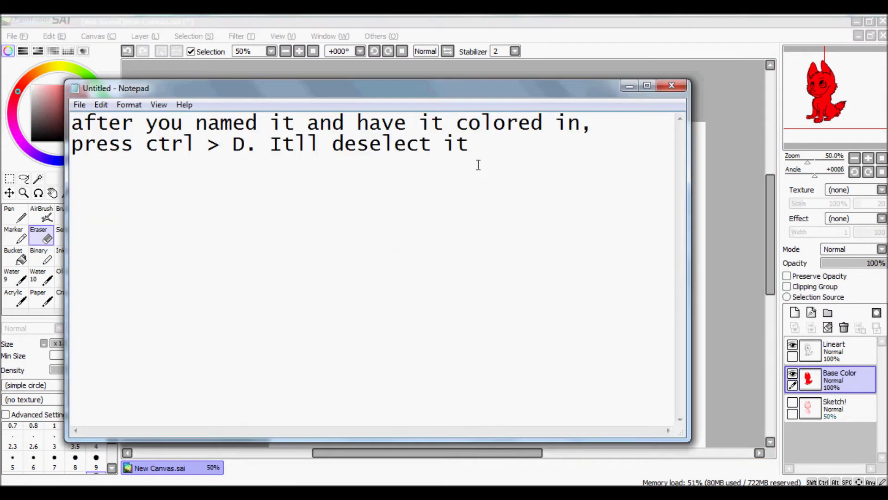
Continue the note with ". NOWWW, make a new layer above the base color! lolsomanylayer" and add a new layer above Base Color in PaintTool SAI.
type(". NOWWW, make")
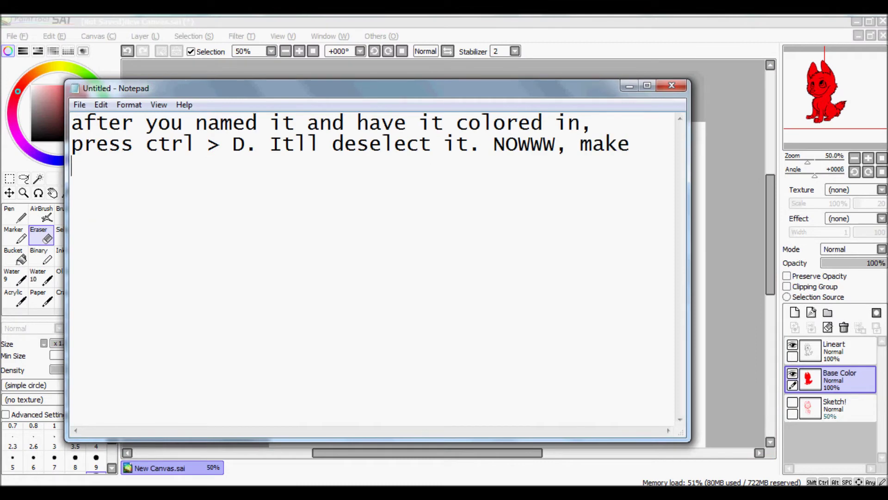
key("Return")
type("a neew")
key("BackSpace")
key("BackSpace")
key("BackSpace")
type("w layer above the base color!")
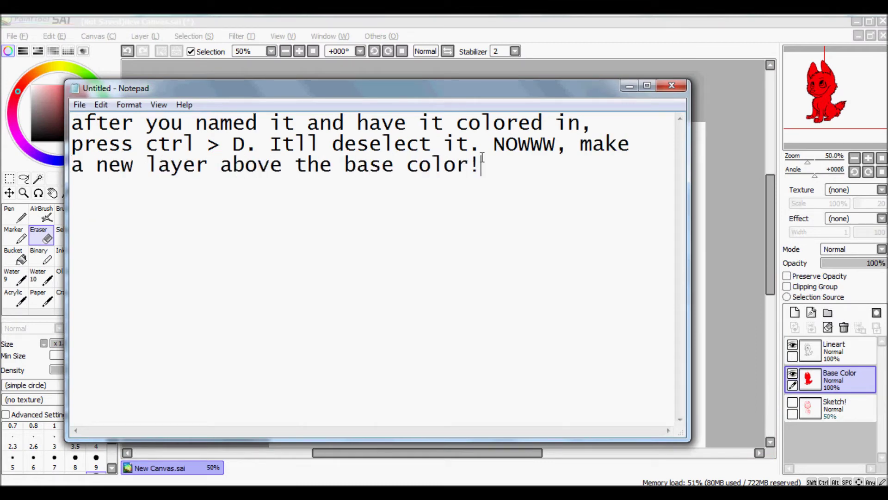
type(" lolsomanylayer")
left_click(795, 313)
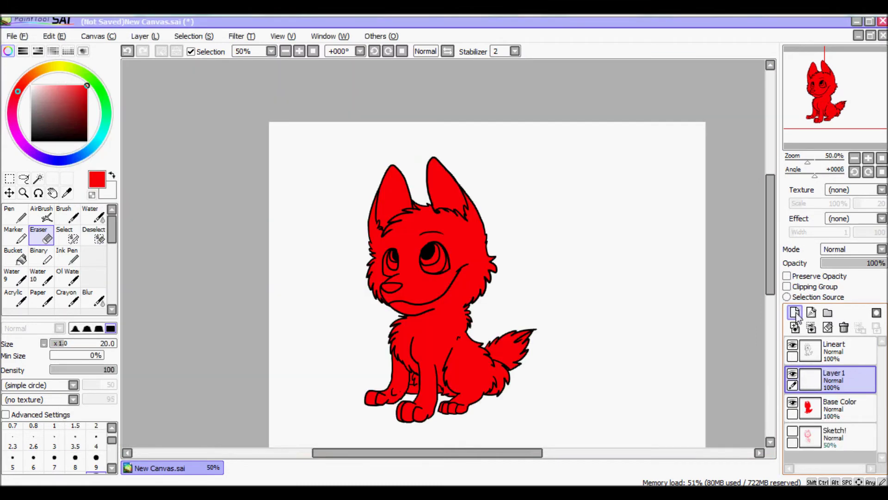
Replace the Notepad text with "after you did that, there will be a button above the layers box thing and it will say'cli".
key("alt+Tab")
key("ctrl+a")
type("after ")
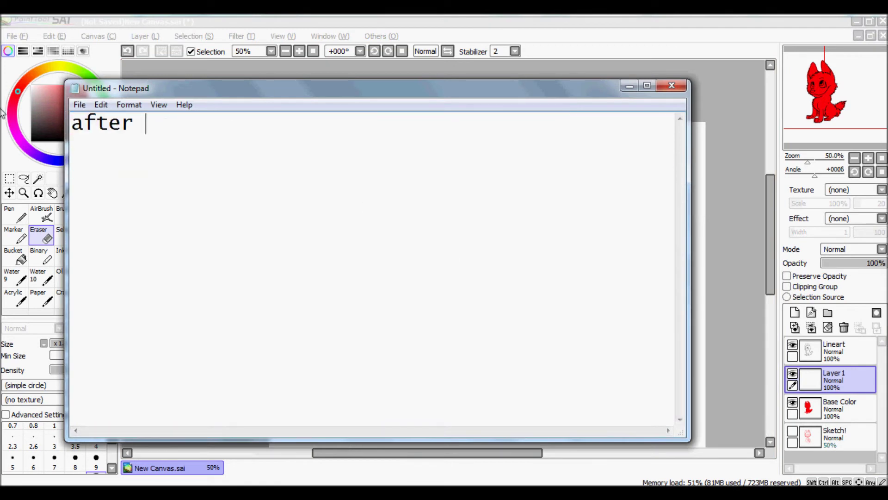
type("you did that, there will be a button above")
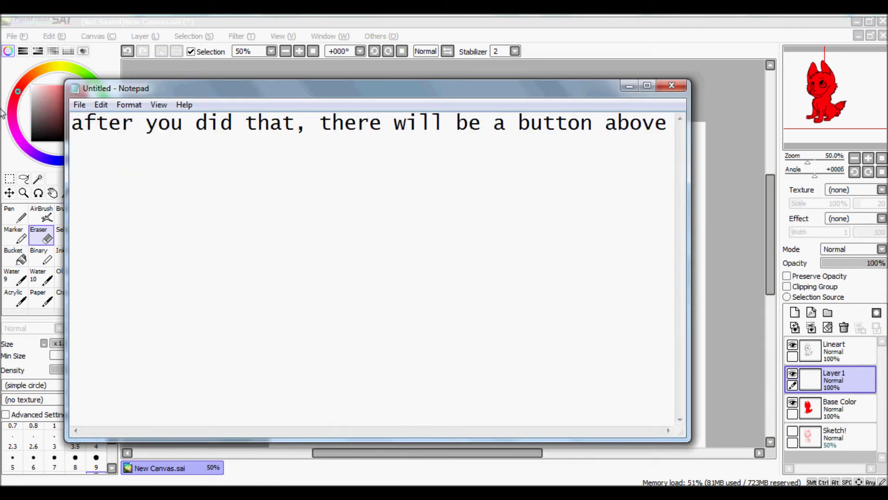
type(" the layers box thing and it will say'cli")
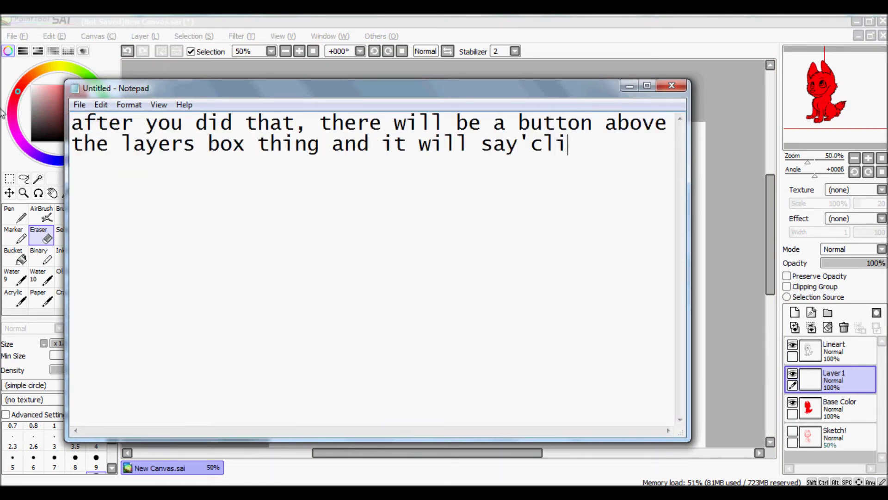
Finish the note with "clipping group''. Click on that." and turn on Clipping Group for Layer1 in PaintTool SAI.
type("pping group''")
type(". C")
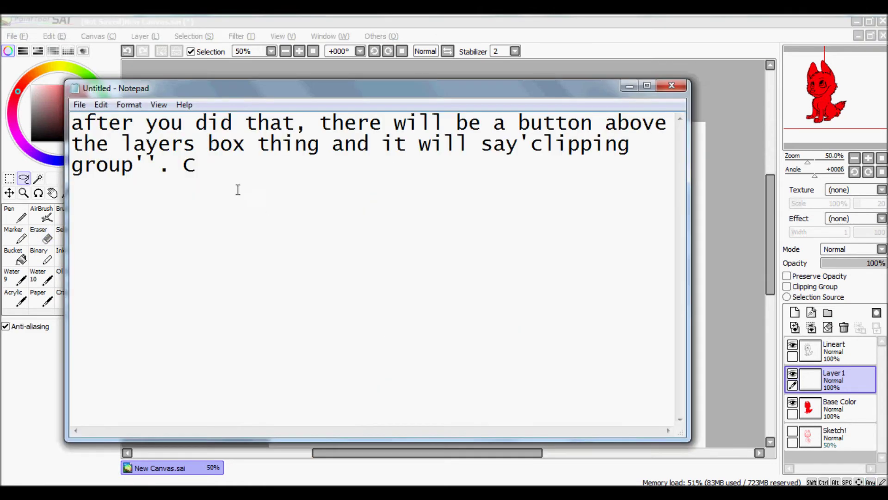
type("lick on tha")
left_click(787, 286)
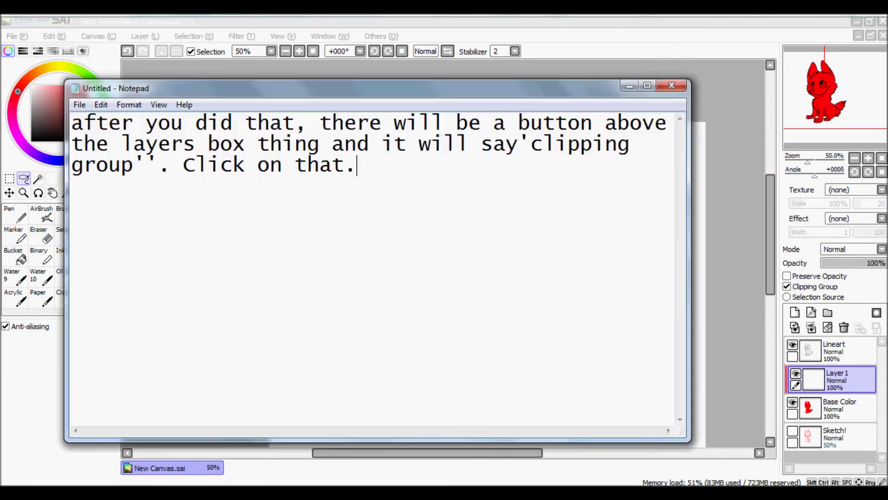
Replace the note with "the layer will have a pink bar beside it. Grab a different color and try adding some markings to your picture.".
key("ctrl+a")
type("the layer will have a pink bar beside it.")
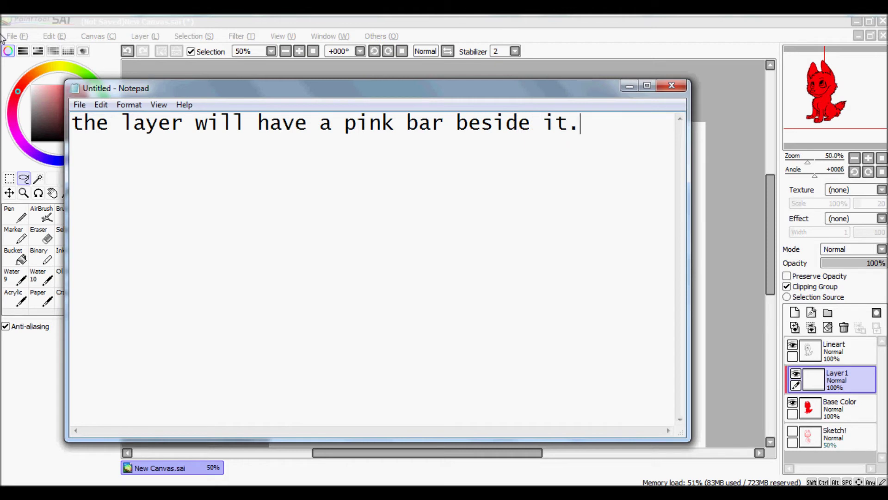
type(" Grab a different color")
key("Return")
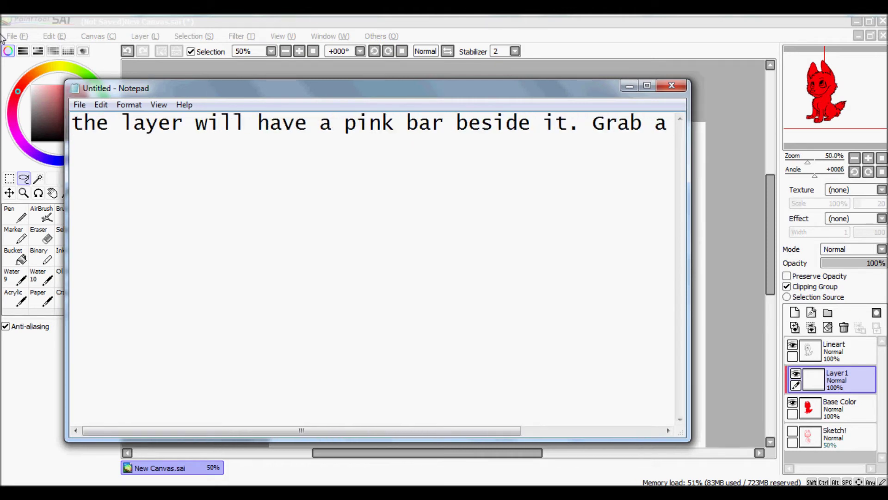
type("and try ,a")
key("BackSpace")
key("BackSpace")
type("adding some markings to your picture.")
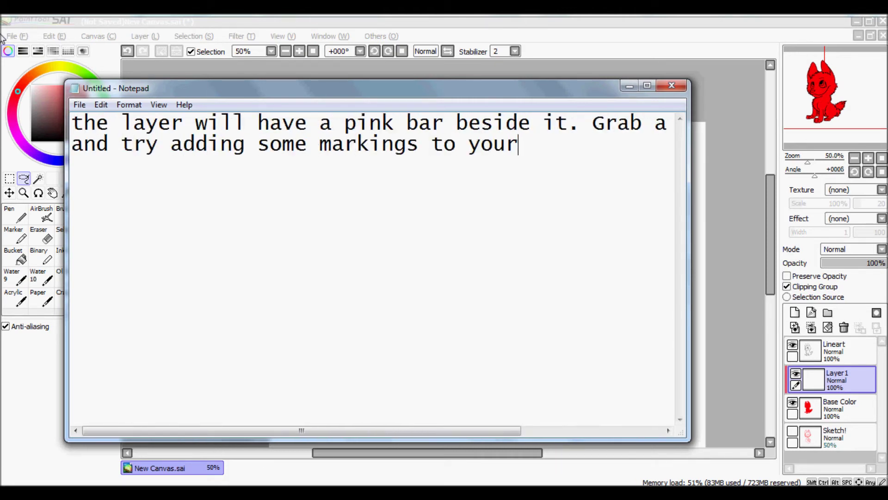
key("Return")
In PaintTool SAI, paint dark grey markings on Layer1 over the animal's ears, muzzle, chin and paws with the Pen at size 17.
left_click(429, 24)
left_click_drag(99, 85, 59, 161)
left_click_drag(60, 122, 3, 126)
left_click(14, 214)
left_click_drag(433, 302, 449, 338)
left_click(127, 51)
left_click(62, 343)
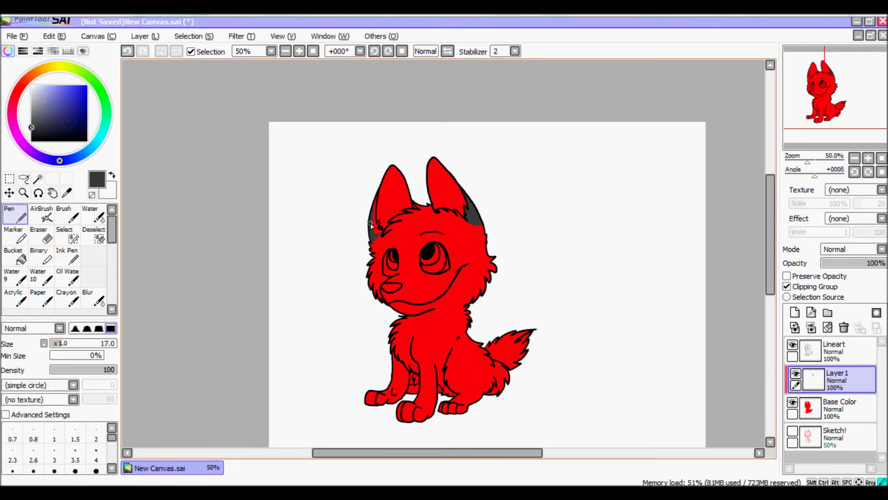
scroll(418, 273, "down", 2)
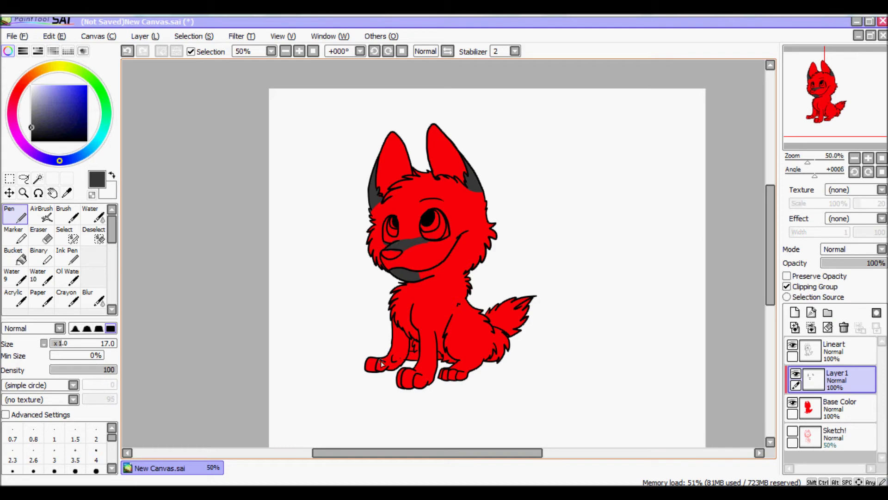
left_click_drag(383, 361, 376, 345)
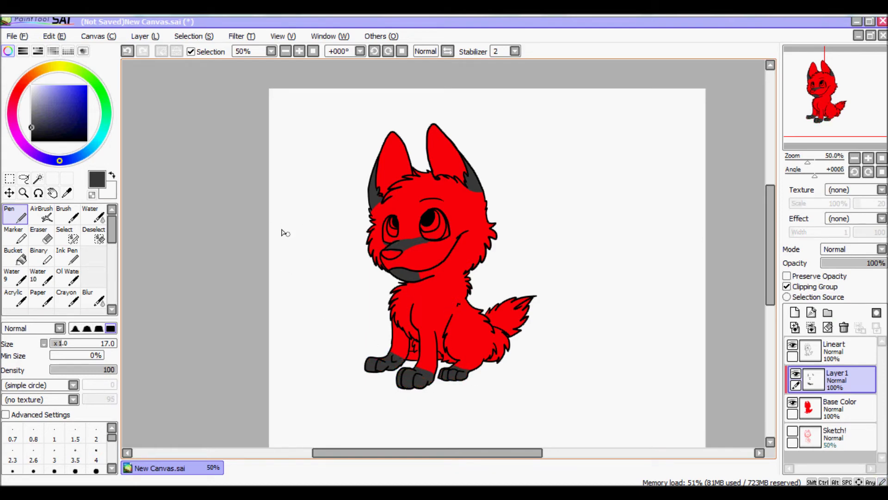
right_click(341, 492)
left_click(305, 438)
mouse_move(342, 493)
left_click(480, 392)
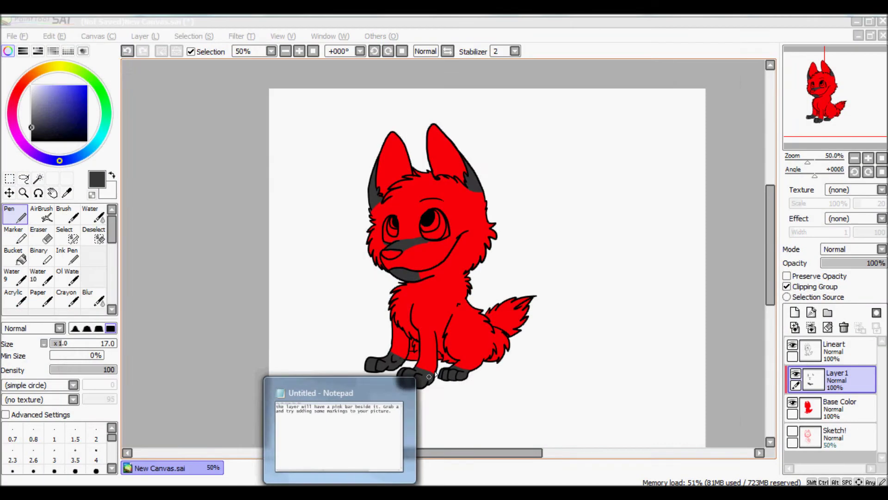
Replace the Notepad text with "notice how the color wont go out of the lines :D" and "you can keep adding".
left_click(339, 436)
left_click_drag(632, 144, 3, 43)
type("notice how the color wont go out of the lines :D")
key("Return")
type("you can keep adding ")
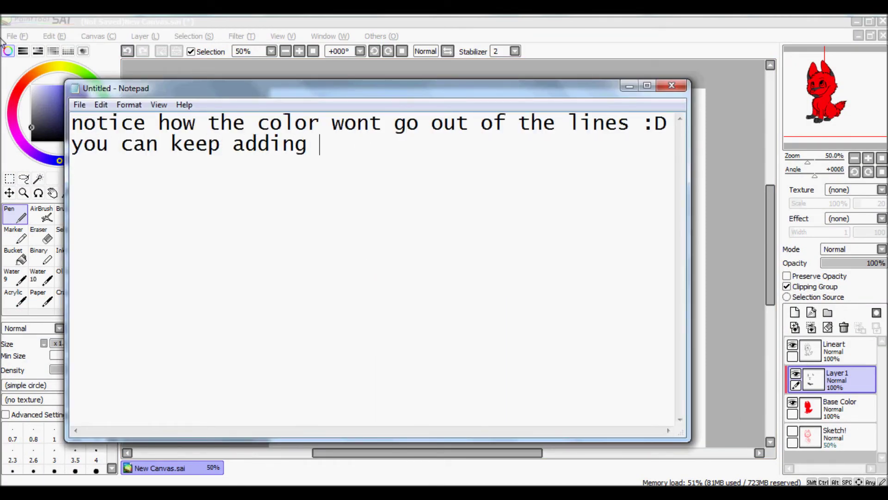
Extend the note about adding layers from there with "clipping group if youd like. thats what I do. Now,".
type("layers from there and keep pr")
key("Return")
type("cli")
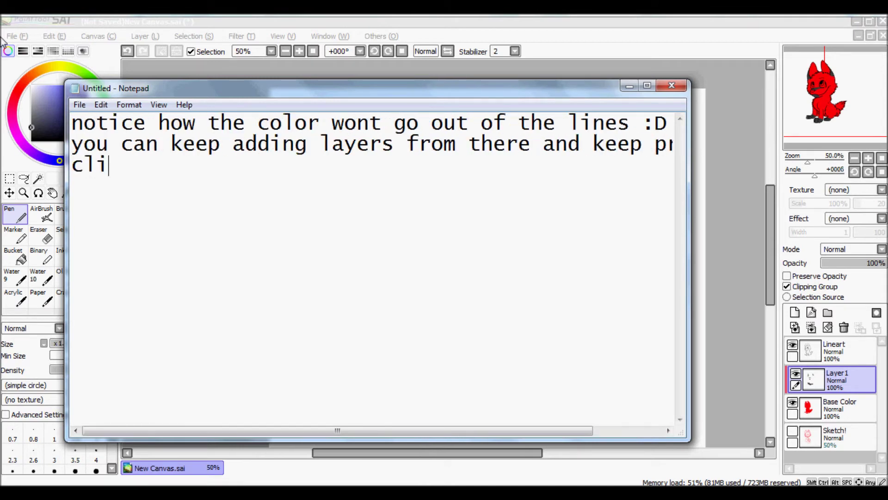
type("pping group if youd lik")
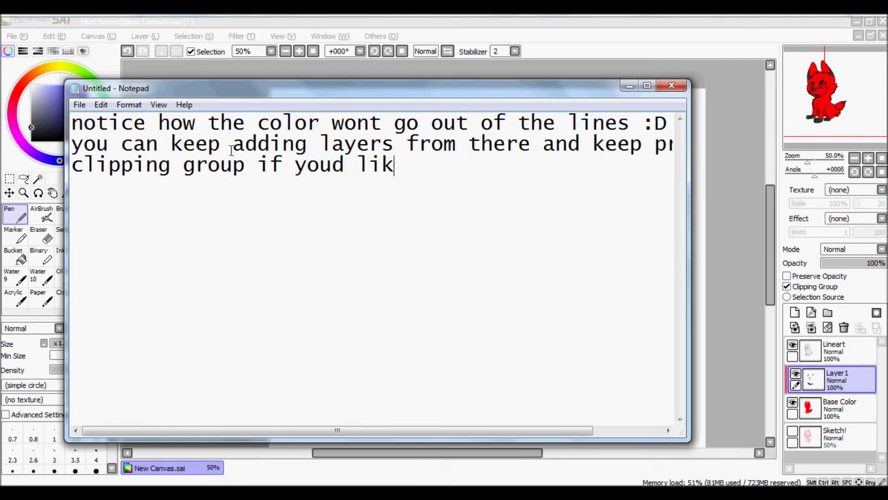
type("e. thats what")
key("BackSpace")
key("BackSpace")
key("BackSpace")
key("BackSpace")
type("what I do. Now,")
Add "ill show you how i shade in a picture." and a line starting "NOTE: DONT MIND WHAT IM DOING WITH MY" to the note.
key("Return")
type("ill show you how i shade in a picture.")
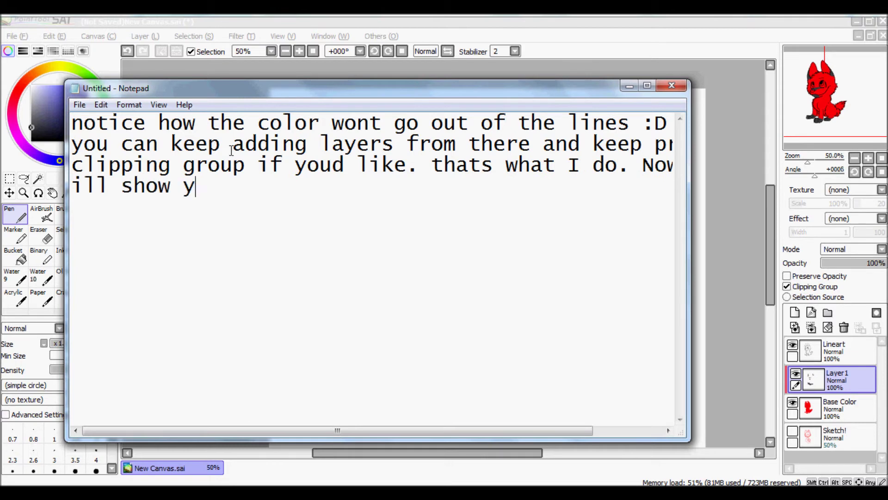
key("Return")
type("NOTE: DONT MIND WHAT IM DOING WITH MY LAYE")
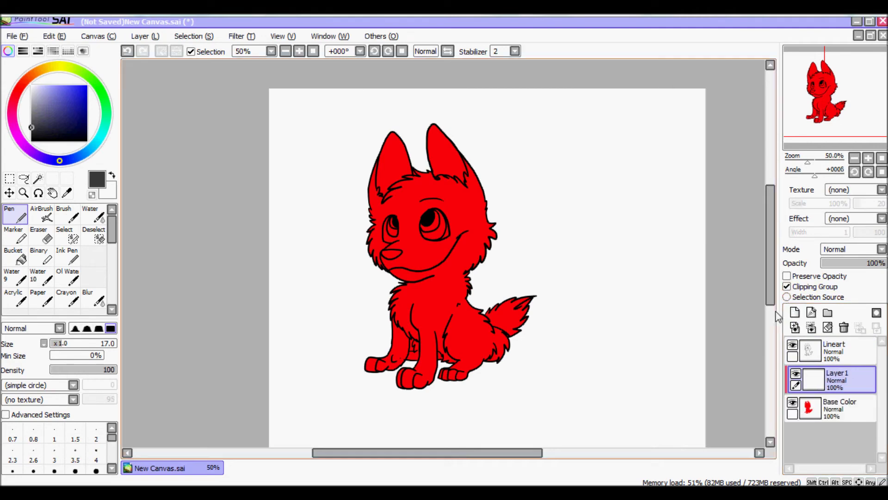
Replace the Notepad text with "OK. If you want to shade you picture, make a layer above the base color".
left_click(380, 492)
key("ctrl+a")
key("BackSpace")
type("OK. ")
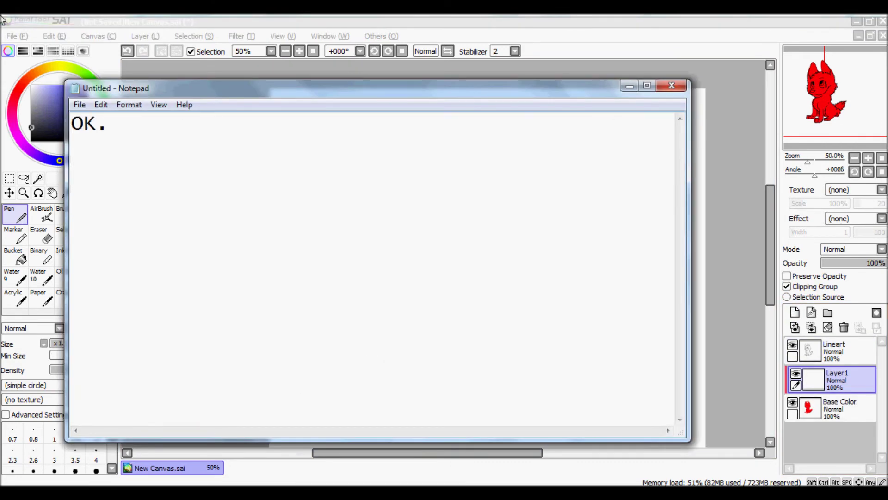
type("If you want to shade you ")
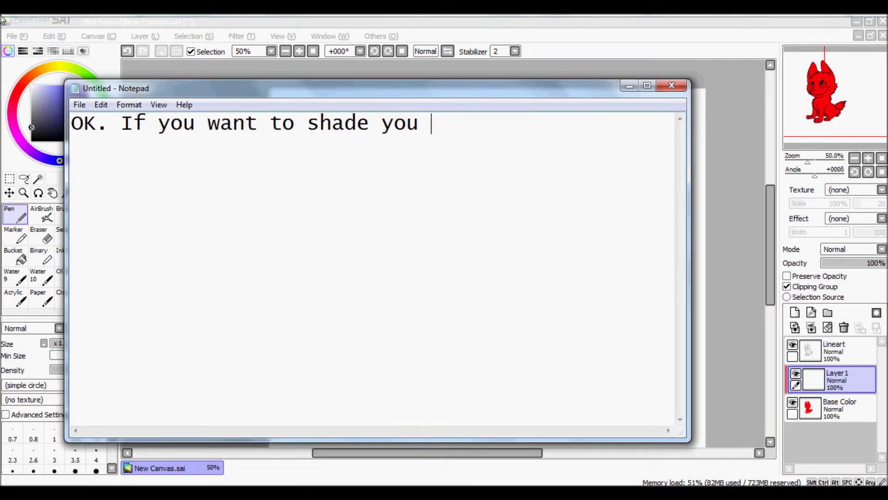
type("picture, ma")
key("BackSpace")
type("make a layer above")
key("Return")
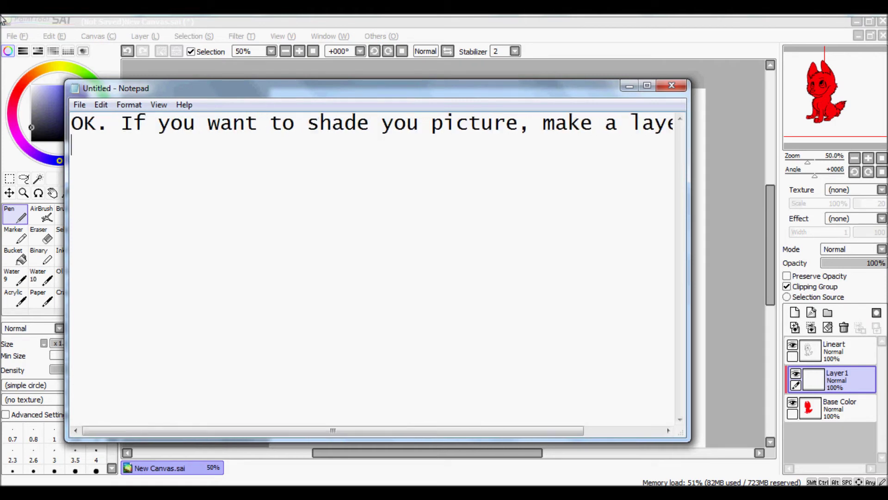
type("the base color")
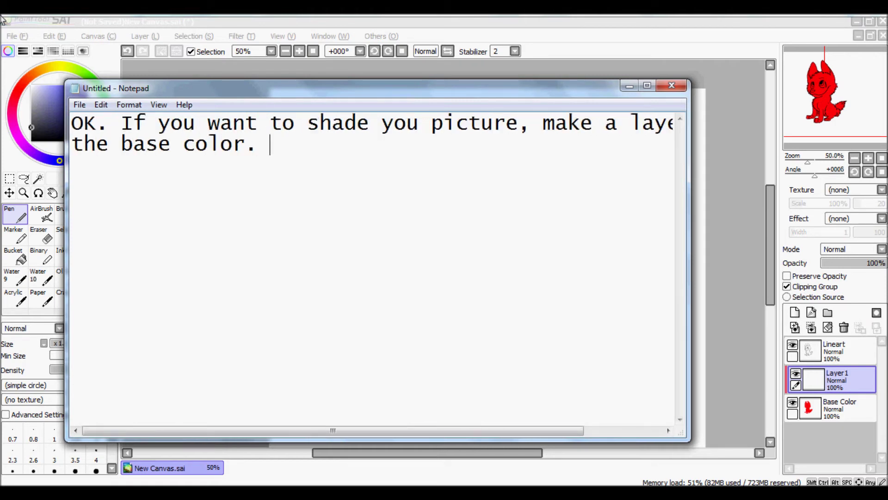
Add to the note "Grab a darker/ lighter color and the pen tool. ( make sure the layer is a clipping group. ) the next step is pretty self explanitory.".
type(". Grab a darker/ lighte")
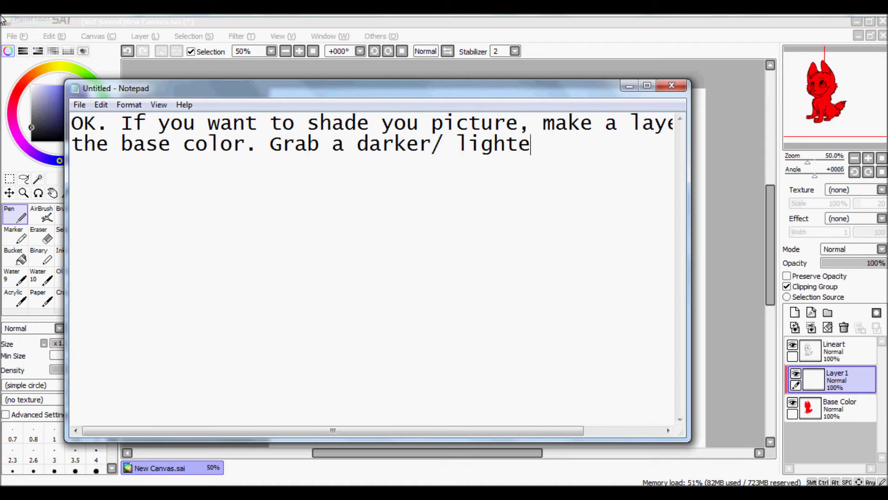
type("r color and the pen tool. ( make sure the layer is")
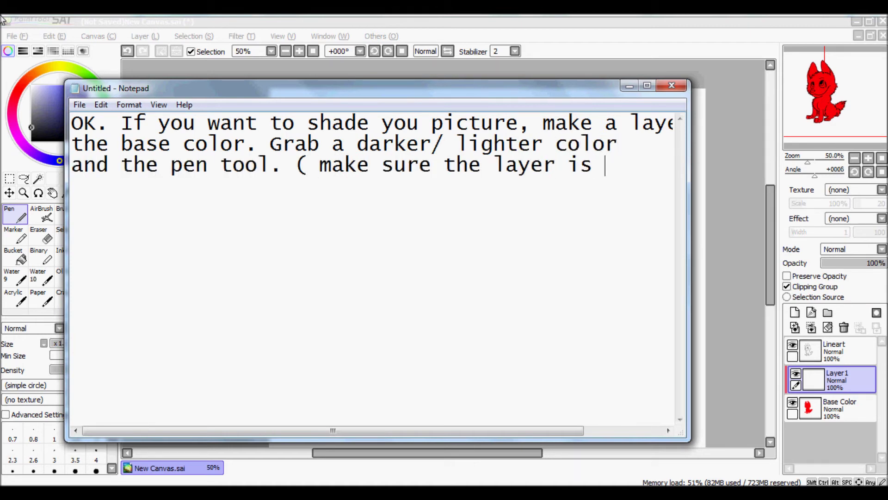
key("Return")
type("a clipping group. ) the next step is pretty self")
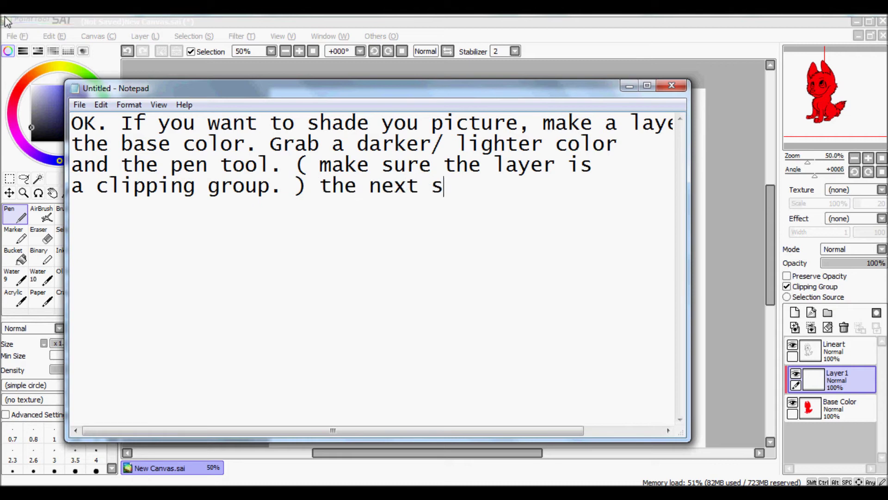
key("Return")
type("explanitory.")
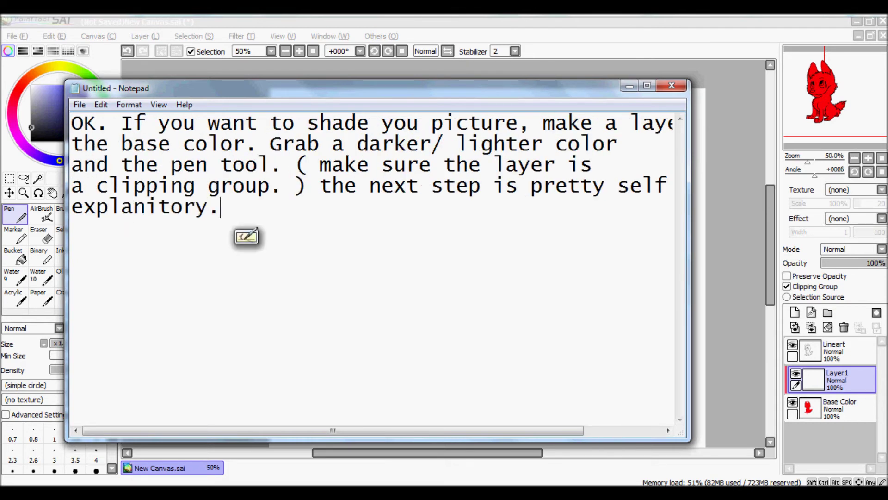
In PaintTool SAI, paint bright green shading on Layer1 along the head's edge, brows, eyes and mouth with the Pen at size 9.
left_click(629, 86)
left_click(384, 457)
scroll(370, 419, "down", 10)
left_click(849, 19)
scroll(347, 353, "up", 1)
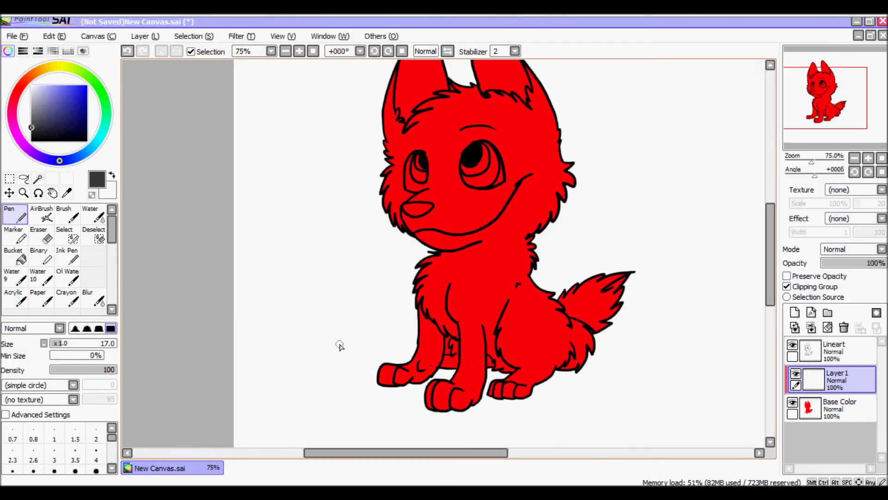
left_click(87, 85)
left_click_drag(407, 162, 304, 290)
left_click(96, 470)
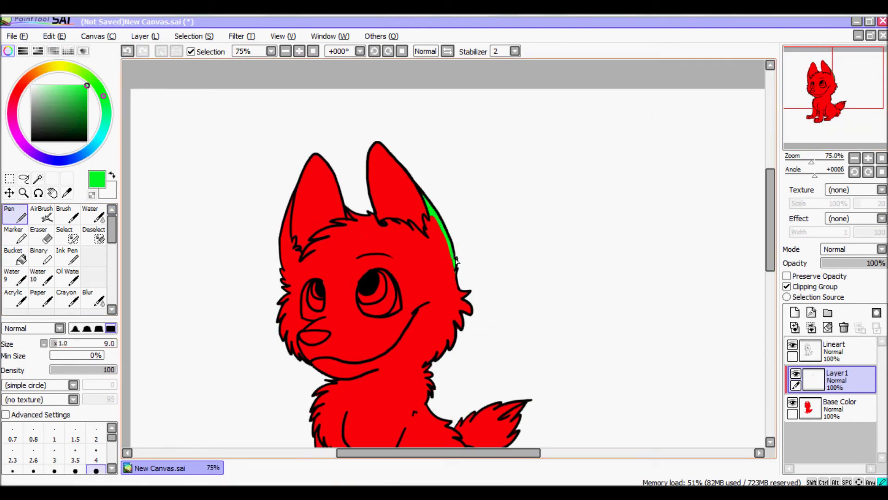
scroll(457, 262, "down", 2)
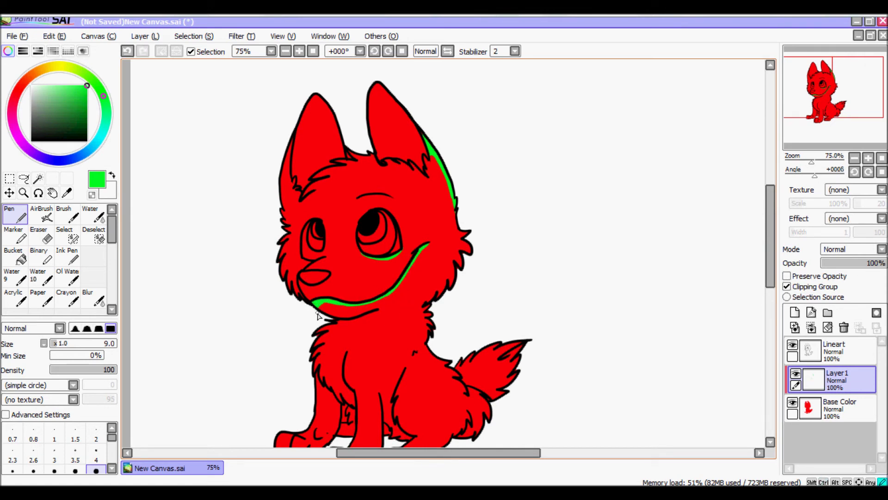
left_click_drag(325, 306, 321, 309)
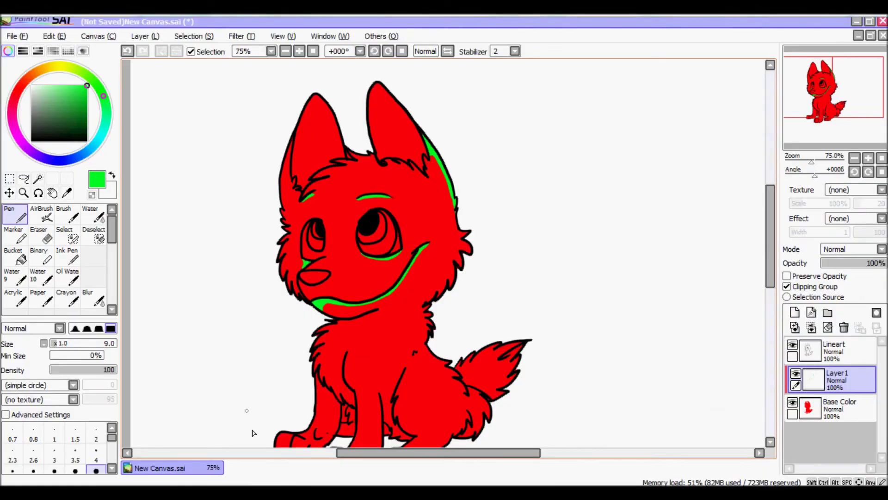
Paint green shading on Layer1 under the chin and over the animal's chest, belly, legs, paws, back and tail.
left_click(831, 106)
left_click_drag(830, 103, 832, 99)
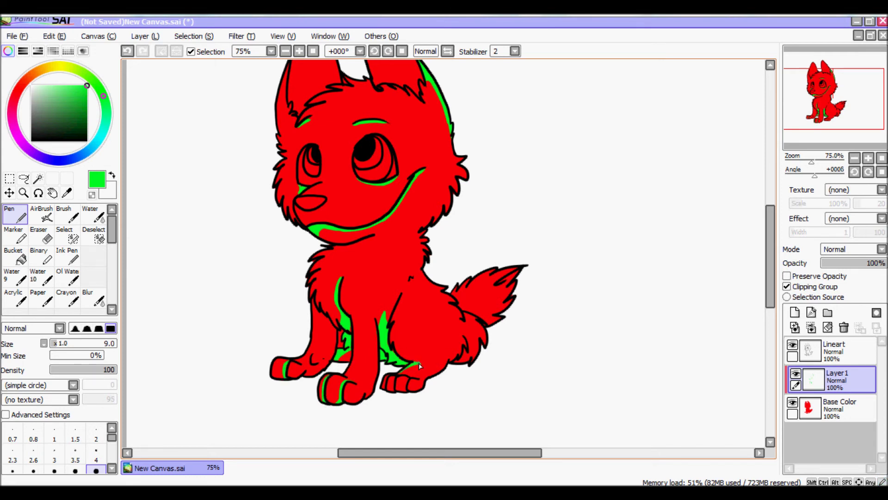
left_click_drag(433, 233, 395, 236)
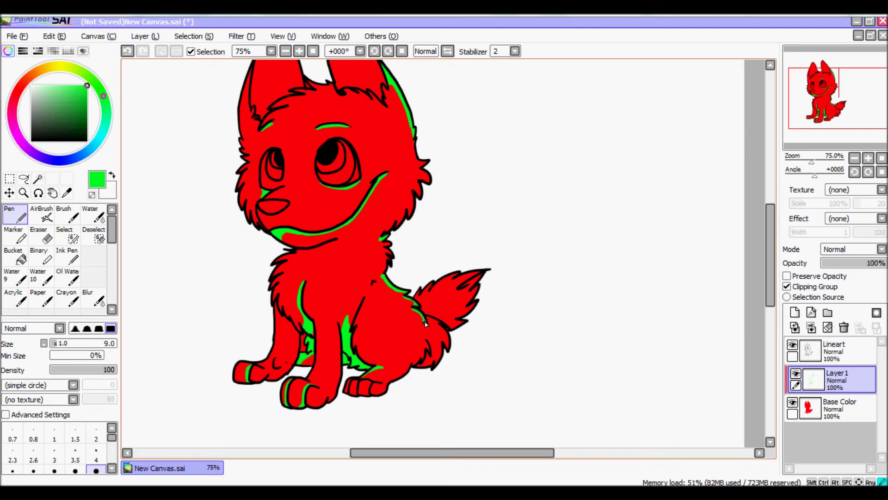
left_click_drag(822, 95, 827, 100)
left_click_drag(395, 285, 405, 288)
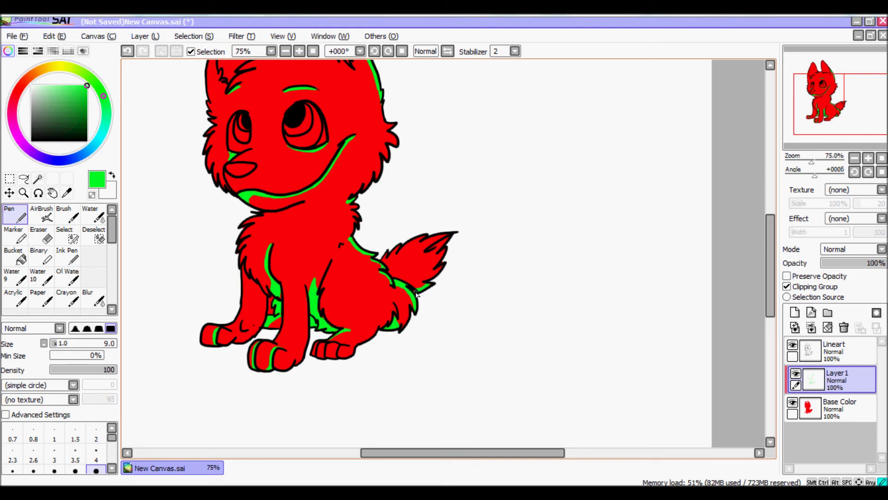
left_click_drag(828, 102, 820, 95)
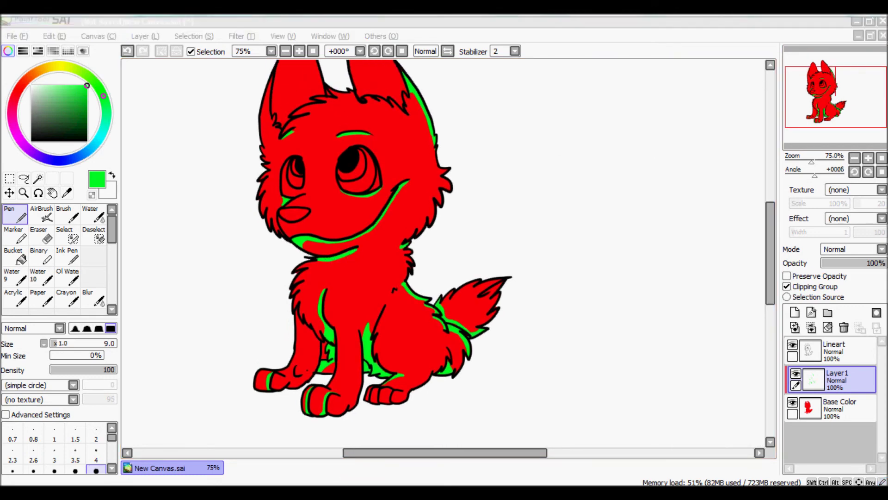
Replace the Notepad text with "I pick a lighter color so i can see better for the shading. after you did that, press ctrl>U".
key("alt+Tab")
type("I piv")
key("BackSpace")
type("ck a lighter colo")
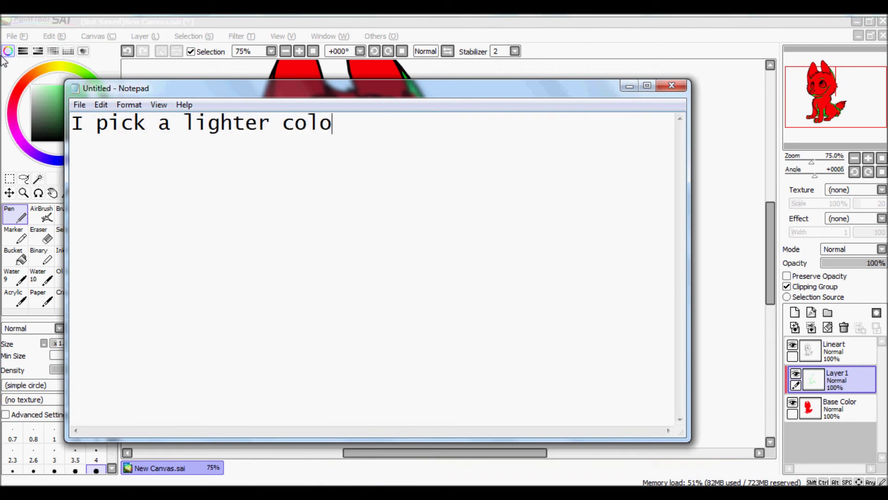
type("r so i can see better for the shading. after you ")
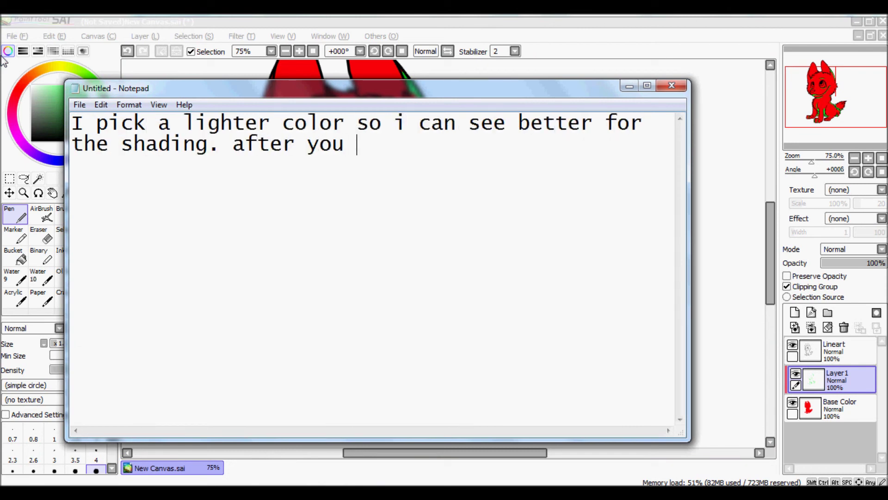
type("did that, press ctrl>U")
In PaintTool SAI, open the Hue and Saturation adjustment for Layer1 and place its dialog beside the animal's head.
key("alt+Tab")
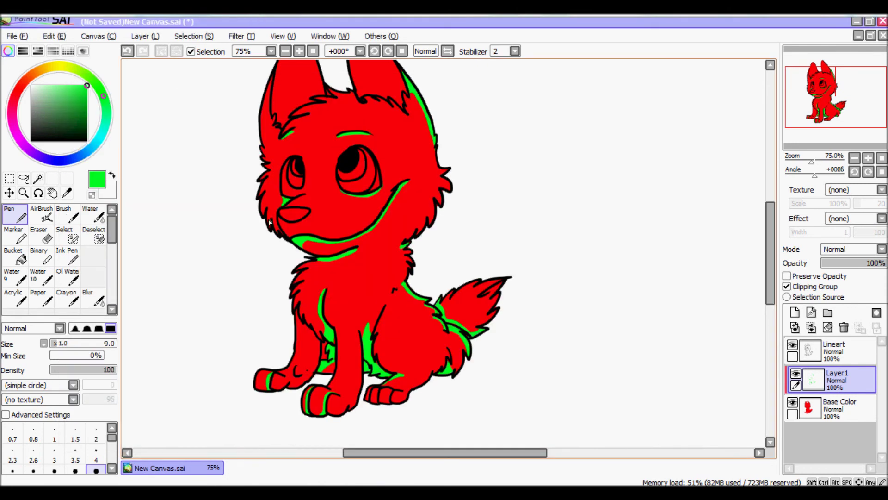
left_click(319, 278)
key("ctrl+u")
left_click_drag(535, 324, 579, 130)
Replace the Notepad text with "thatbox should pop up. drag the hue so its the same color as your base color".
mouse_move(340, 491)
left_click(339, 435)
key("ctrl+a")
type("thatbox should pop up. drag the hue ")
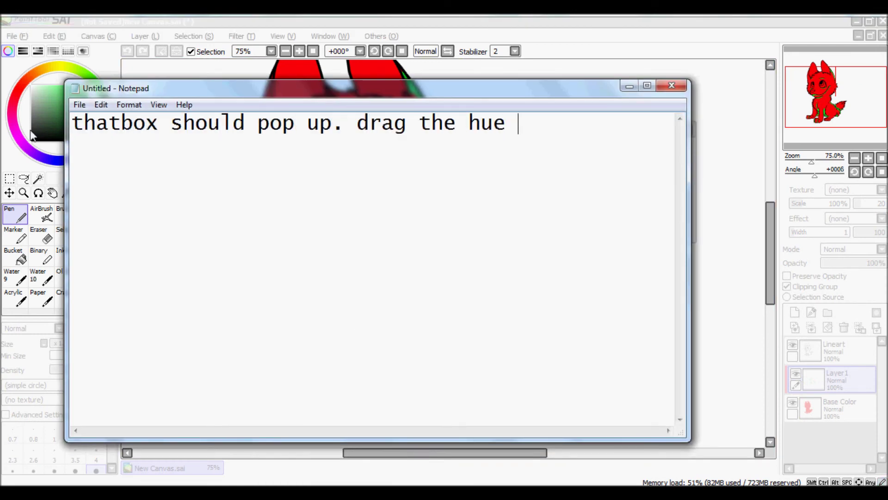
type("so its")
key("Return")
type("the same color as your base color")
In PaintTool SAI, set the shading's Hue to -74 and Luminescence to -51.
left_click(629, 86)
left_click_drag(555, 161, 0, 89)
mouse_move(340, 491)
left_click(340, 440)
key("alt+Tab")
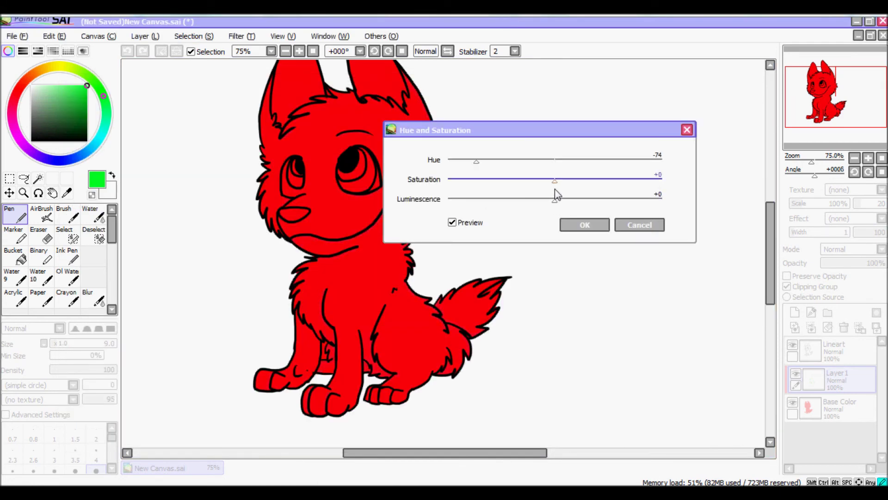
left_click_drag(555, 199, 499, 208)
Replace the note with "then bring the lighting down. :D and there. you have shading that looks awesome. Regular black shading makesthe picture look stupid.. illshow u".
key("alt+Tab")
type("then bring the lighting down. :D and there. you a")
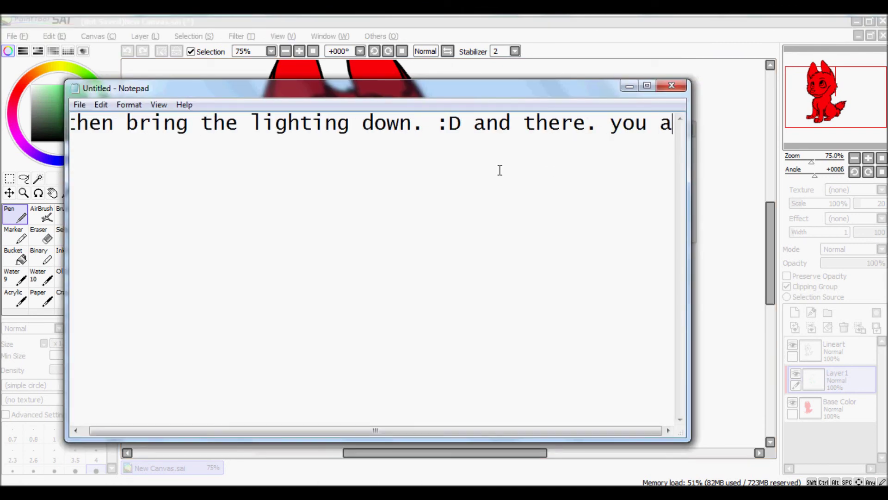
key("Return")
type("shading that looks awe")
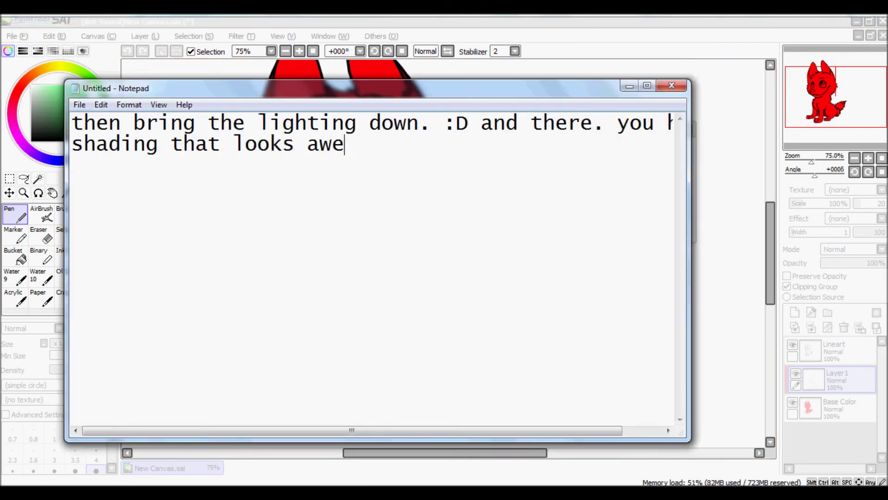
type("some. Regular black")
key("Return")
type("shading makesthe picture lo")
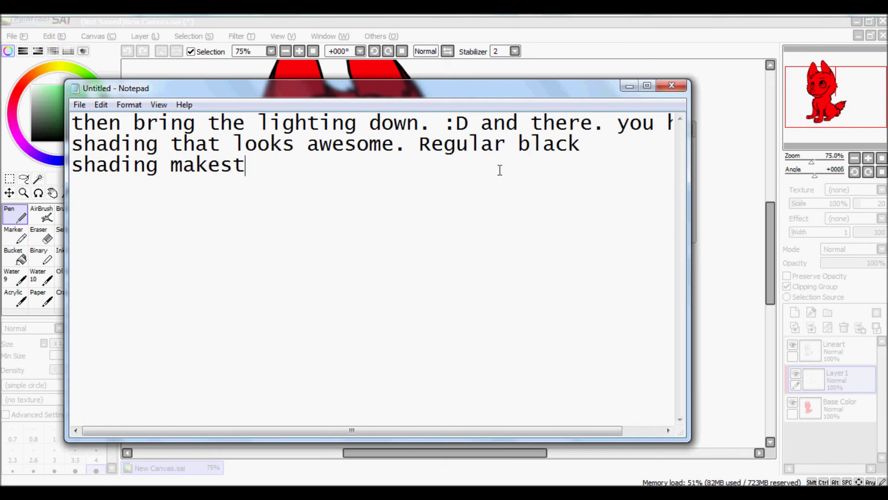
type("ok stupid.. illshow u")
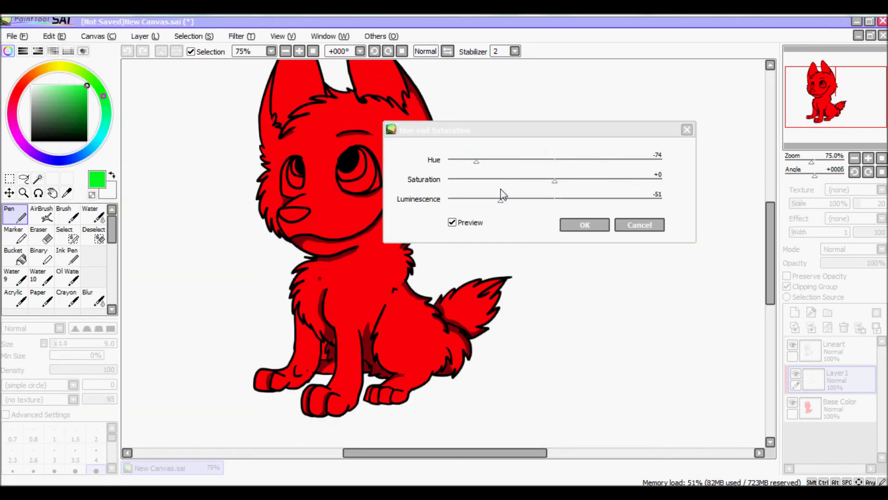
In PaintTool SAI, move the Hue and Saturation dialog, adjust the shading's Luminescence and apply the colour change to Layer1.
left_click_drag(478, 129, 558, 72)
left_click_drag(531, 141, 582, 143)
left_click(666, 167)
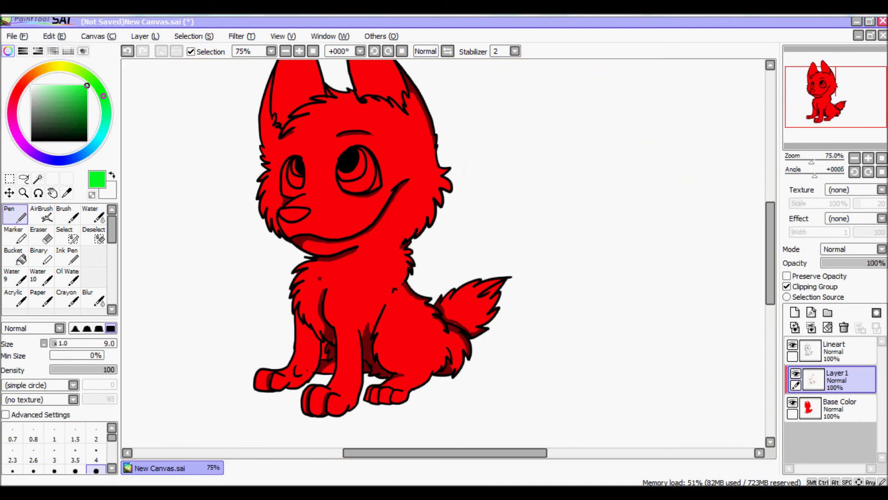
Add "ya. so now that u have your shading, go and get your blur took" to the note and select PaintTool SAI's Blur tool.
left_click(339, 492)
type("ya. so now that u have your sh")
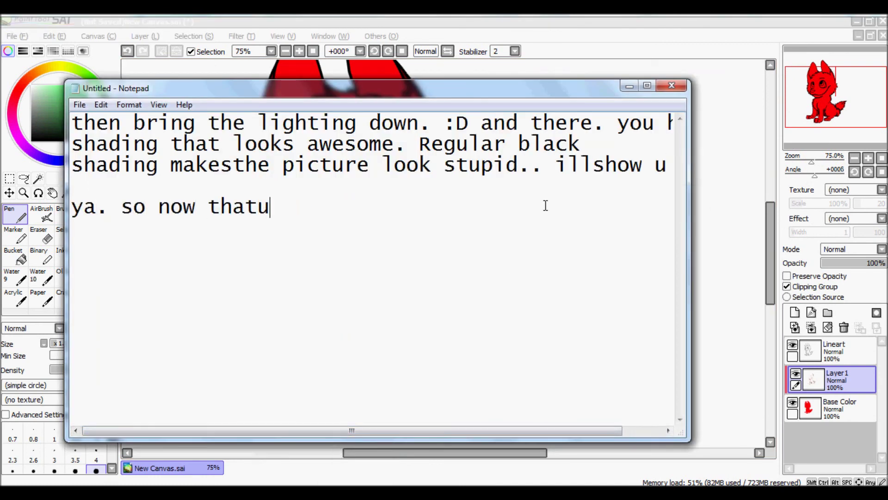
type("ading, go and get you")
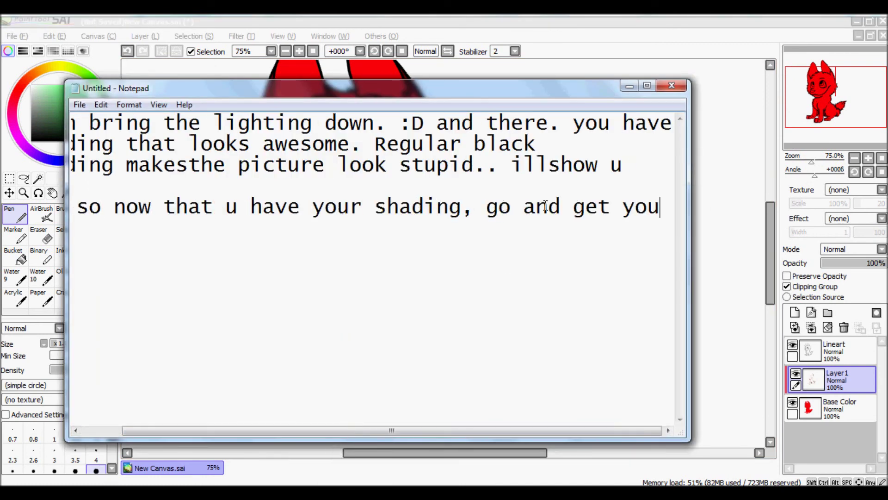
type("r blur took")
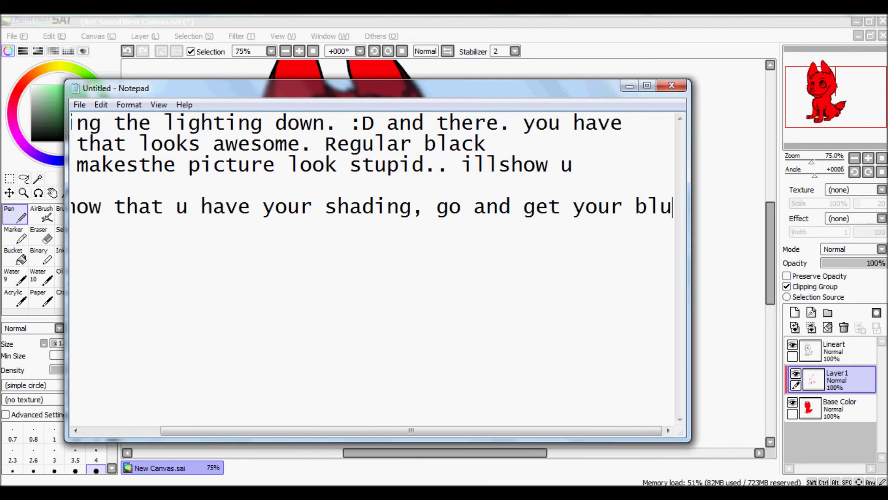
left_click(199, 23)
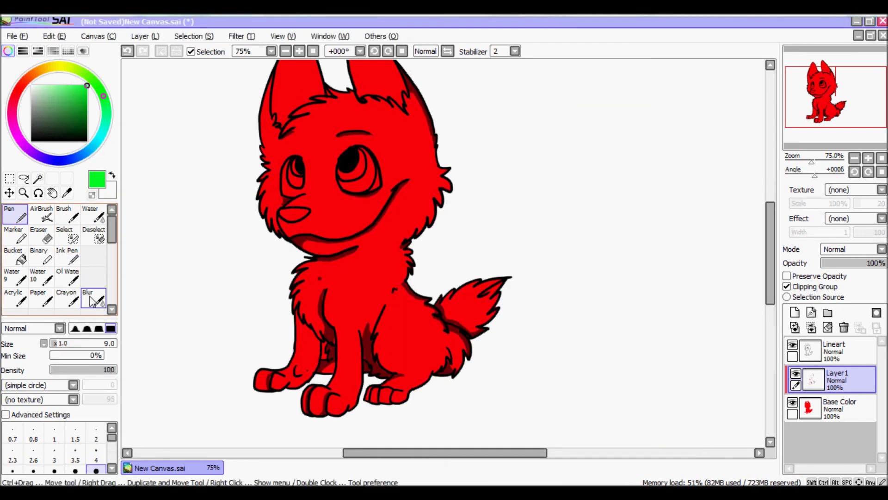
left_click(94, 297)
Add "blur the bigger parts of the shading" to the Notepad text after a blank line.
key("alt+Tab")
key("Return")
key("Return")
type("blur the bigger parts of the shading")
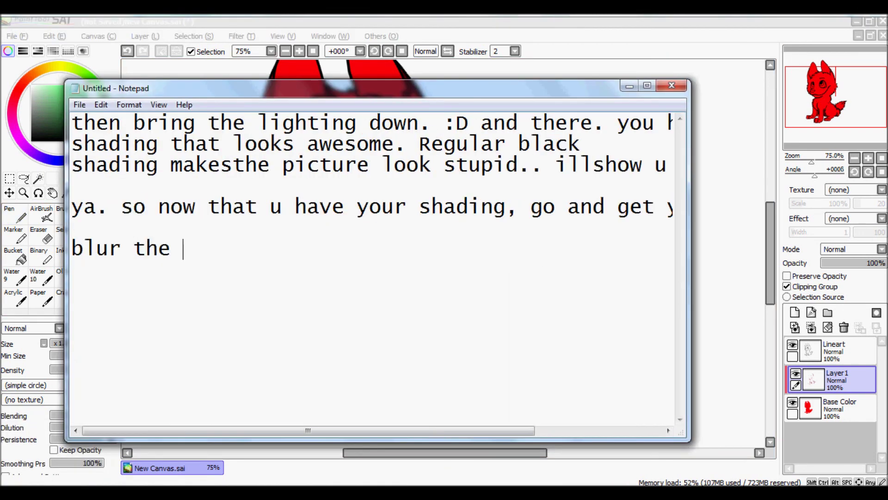
Add "so that it doesnt look flat" on a new line of the Notepad note.
key("Return")
type("so that it doesnt look flat")
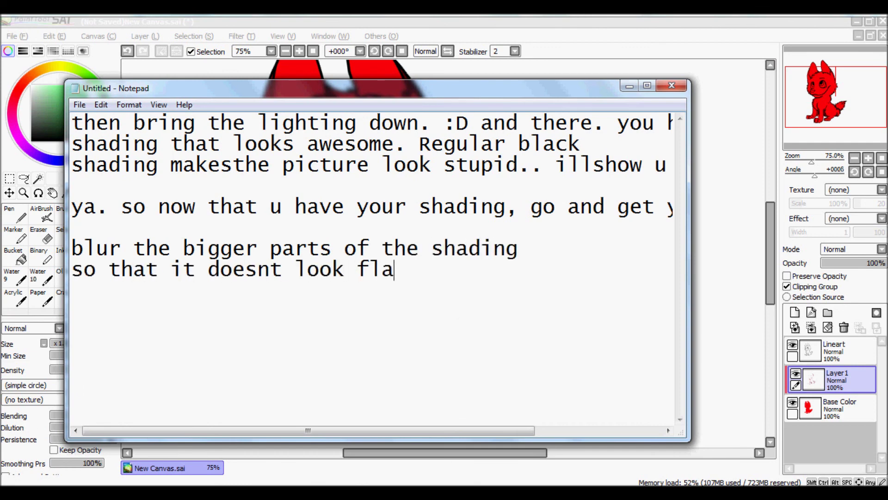
In PaintTool SAI, blur the larger shading areas on Layer1 along the chest and between the front and hind legs.
key("alt+Tab")
scroll(474, 157, "up", 4)
mouse_move(831, 90)
left_mouse_down()
mouse_move(828, 79)
mouse_move(828, 104)
left_mouse_up()
left_click_drag(315, 281, 308, 290)
left_click_drag(399, 272, 401, 308)
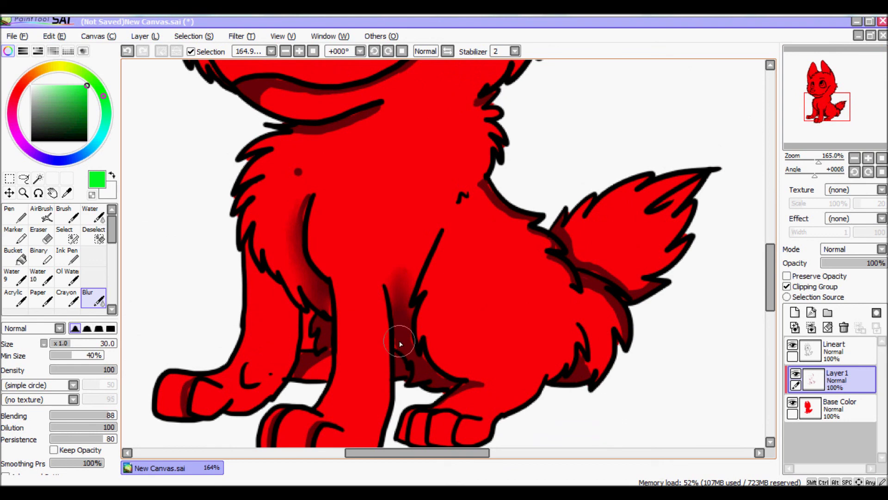
Sample the dark red shading colour with the Pen, and blur the remaining shading under the chin, behind the front leg and on the haunch.
left_click(15, 214)
left_click(324, 332, "alt")
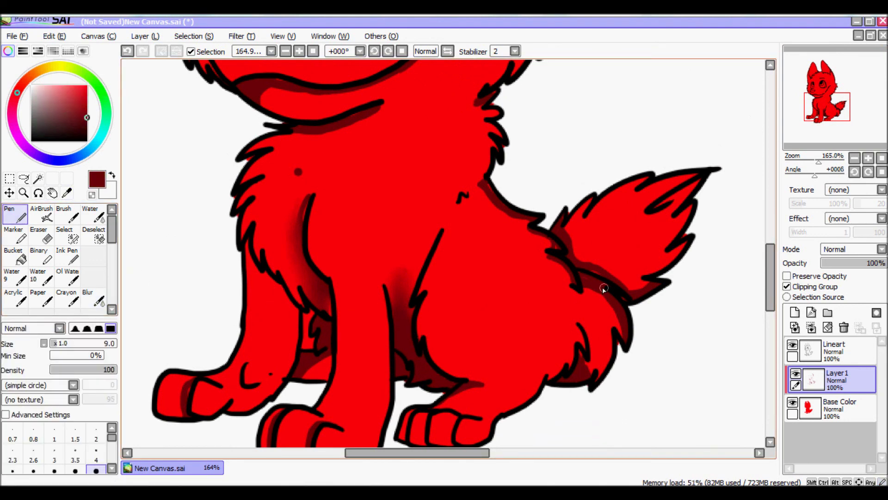
left_click(93, 298)
left_click_drag(270, 96, 321, 102)
mouse_move(324, 109)
left_mouse_down()
mouse_move(351, 290)
mouse_move(332, 373)
left_mouse_up()
scroll(494, 228, "down", 8)
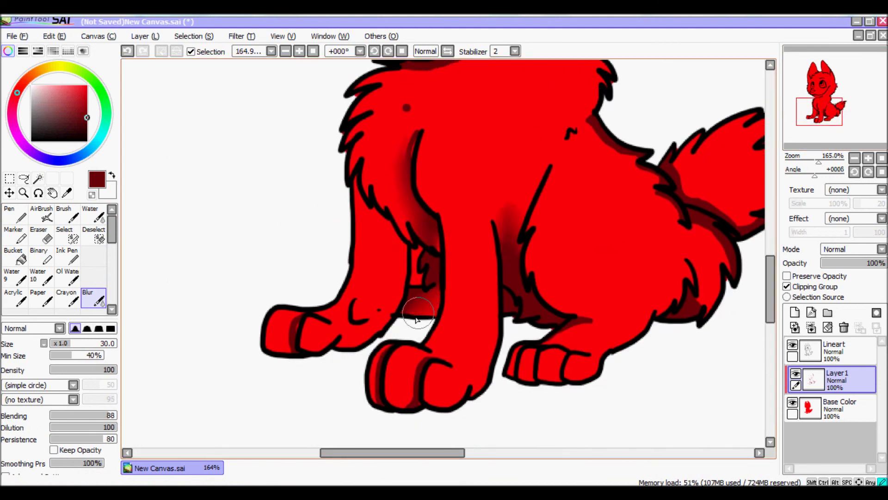
scroll(625, 280, "down", 4)
left_click_drag(662, 262, 551, 325)
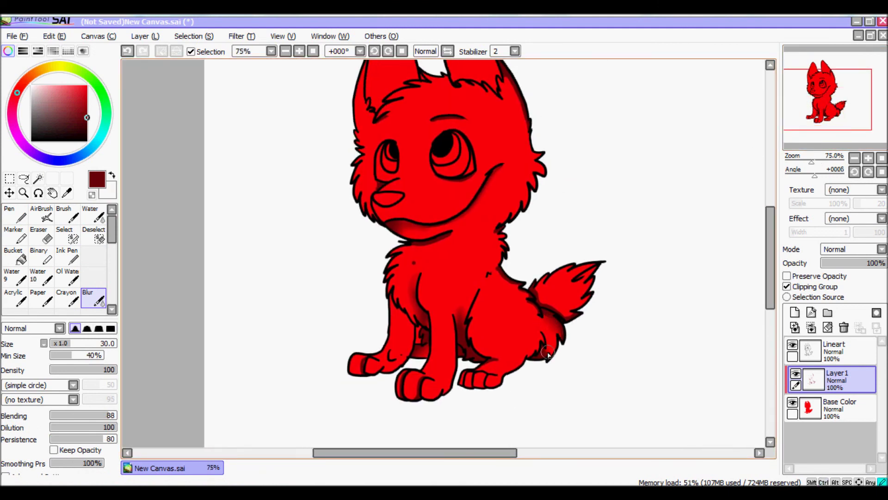
Replace the Notepad text with "yup. so.. i guess thats it. If you have any questions ask me in the comments :3".
left_click(411, 492)
left_click_drag(432, 296, 2, 76)
type("yup. ")
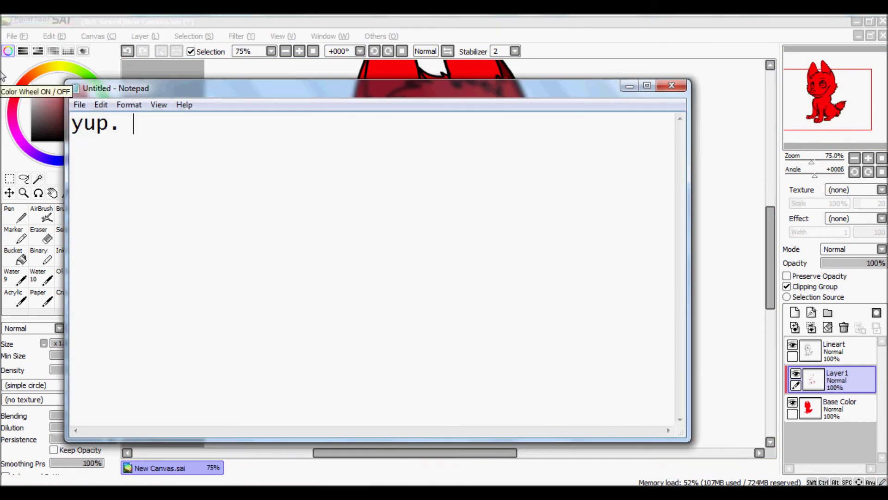
type("so.. i guess thats it. If you h")
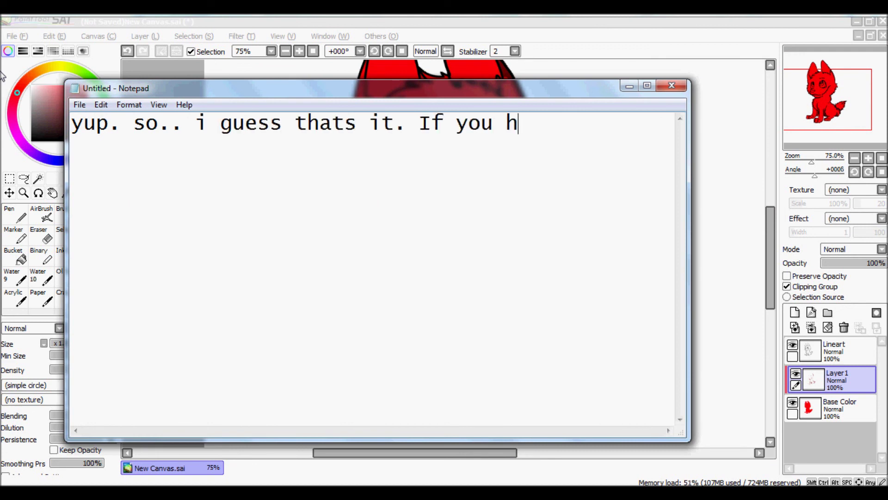
type("ave any questions ask me in the comments :3")
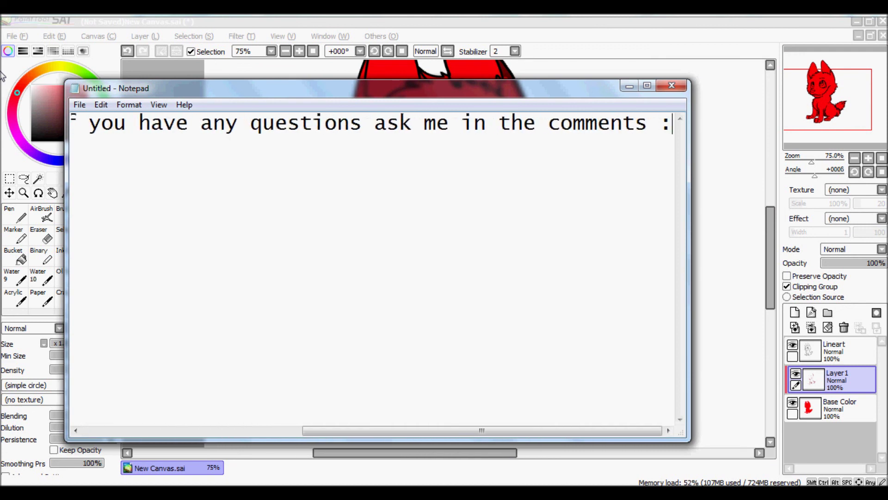
Add "subscribe for more v" to the note after a blank line.
key("Return")
key("Return")
type("subscribe for more v")
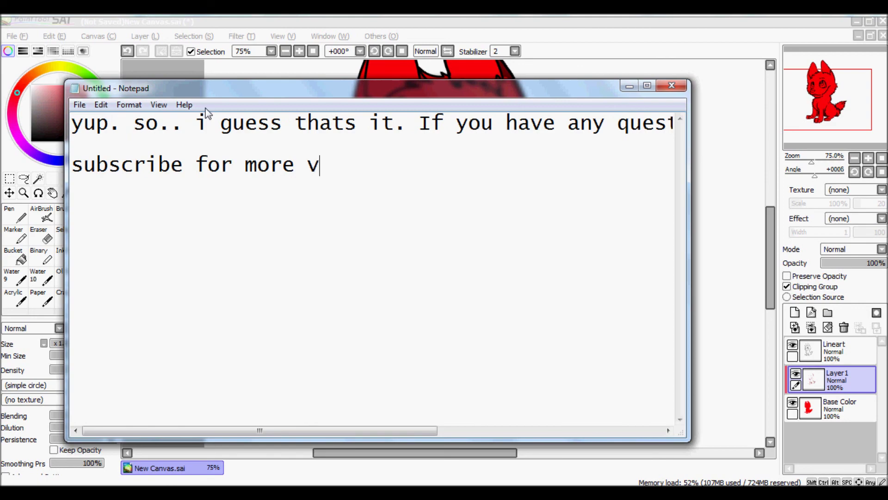